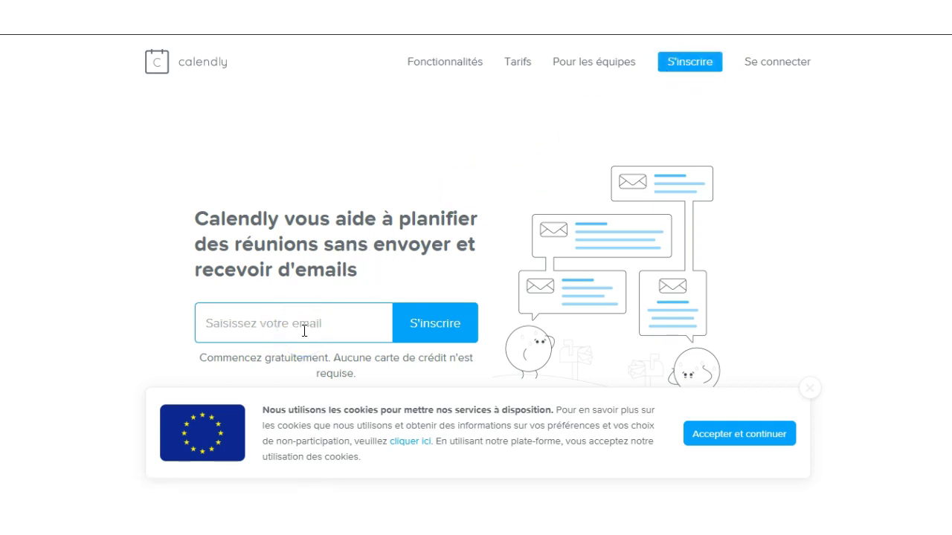
# Start the Calendly sign-up with the Gmail address and accept the privacy policy and terms
pyautogui.click(680, 64)
pyautogui.click(400, 287)
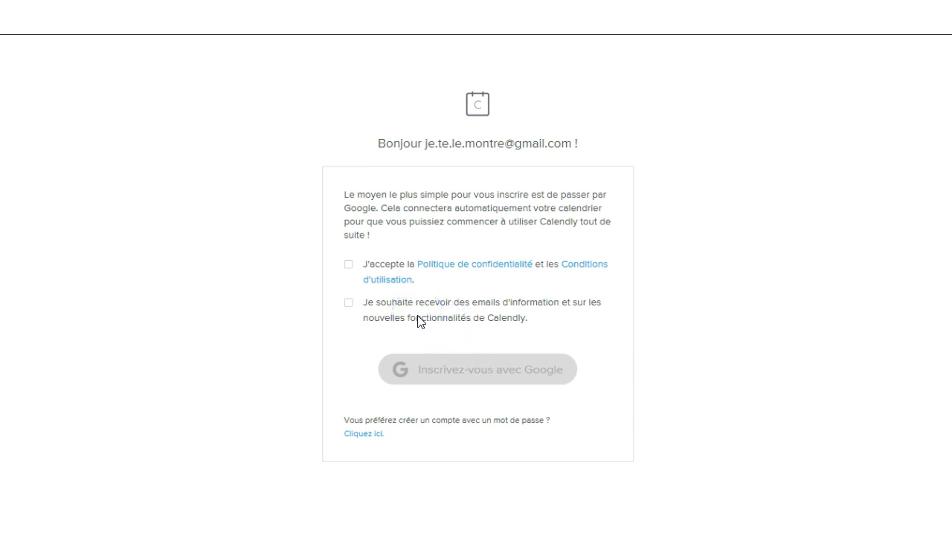
pyautogui.click(348, 266)
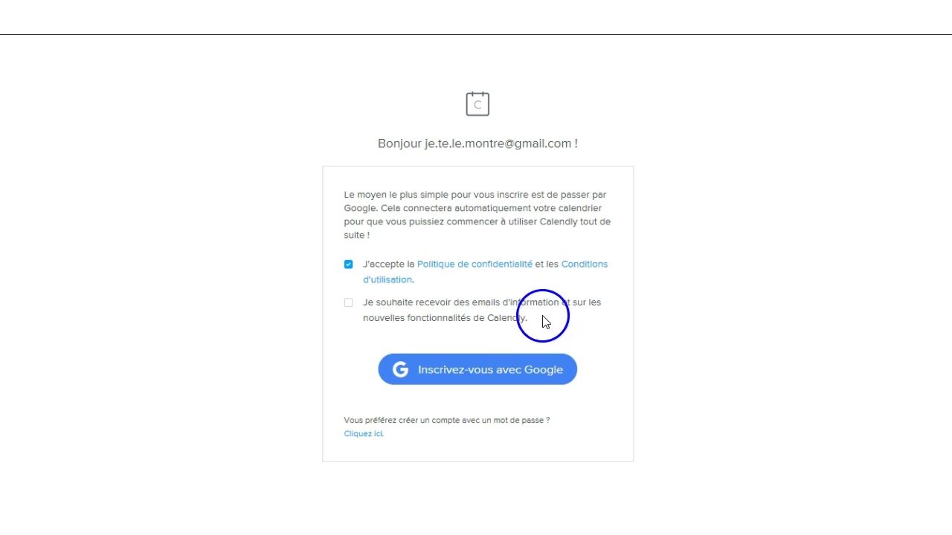
# Sign up with Google using the Gmail account and password, then authorise Calendly for Google Agenda
pyautogui.click(485, 373)
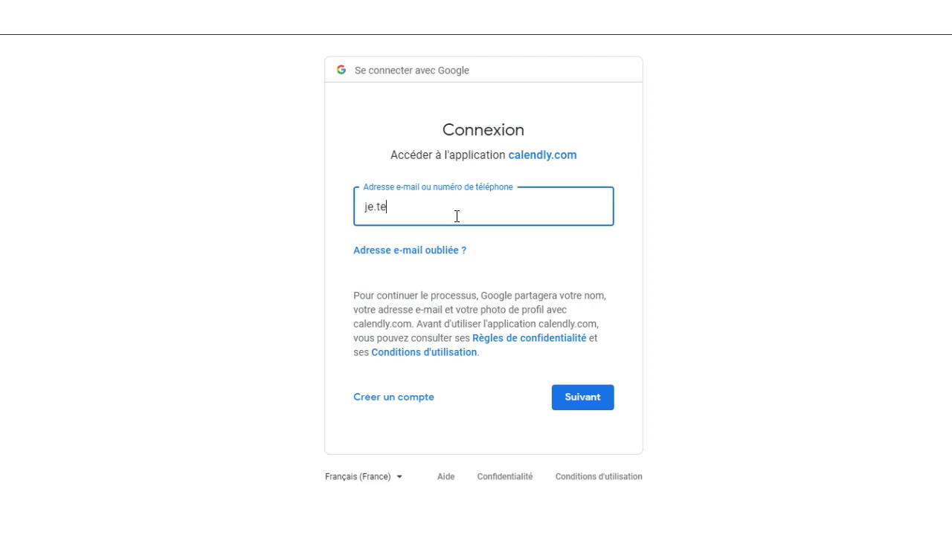
pyautogui.click(580, 399)
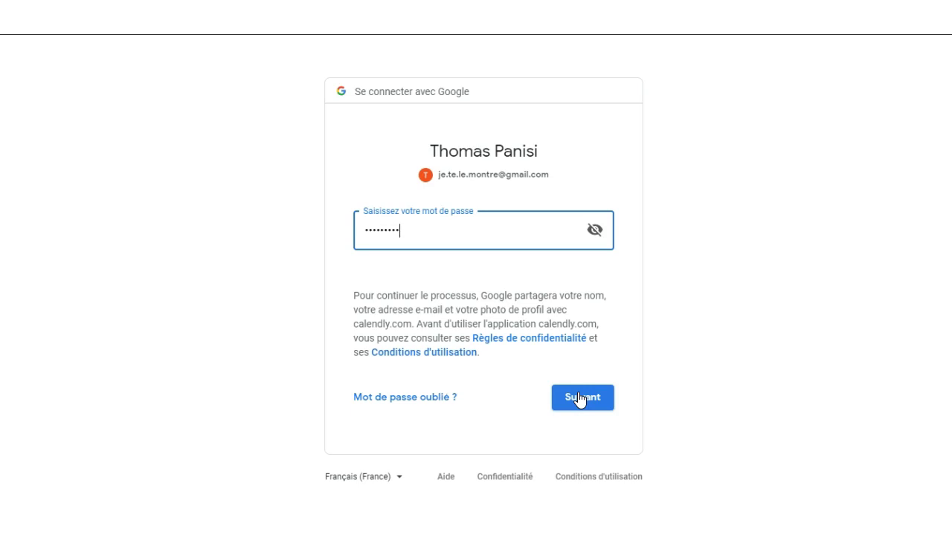
pyautogui.click(579, 399)
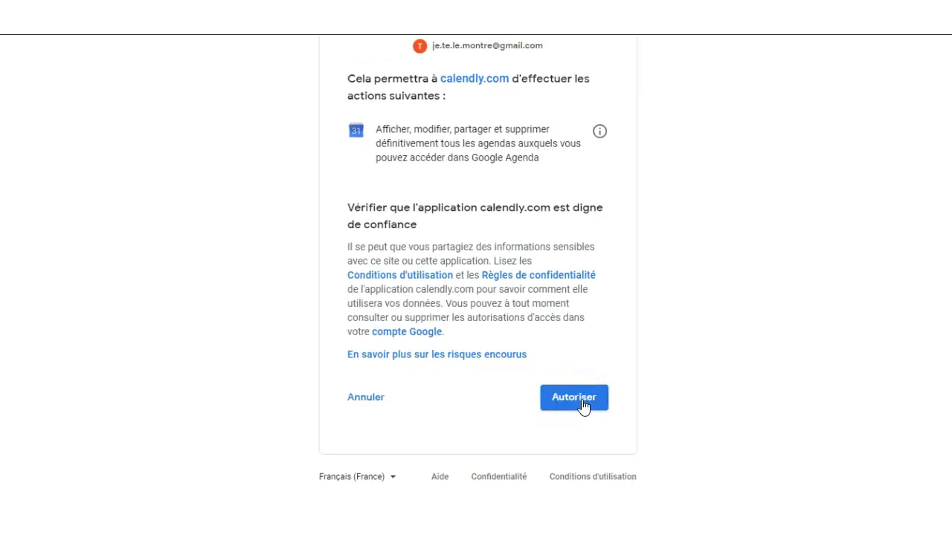
pyautogui.click(582, 406)
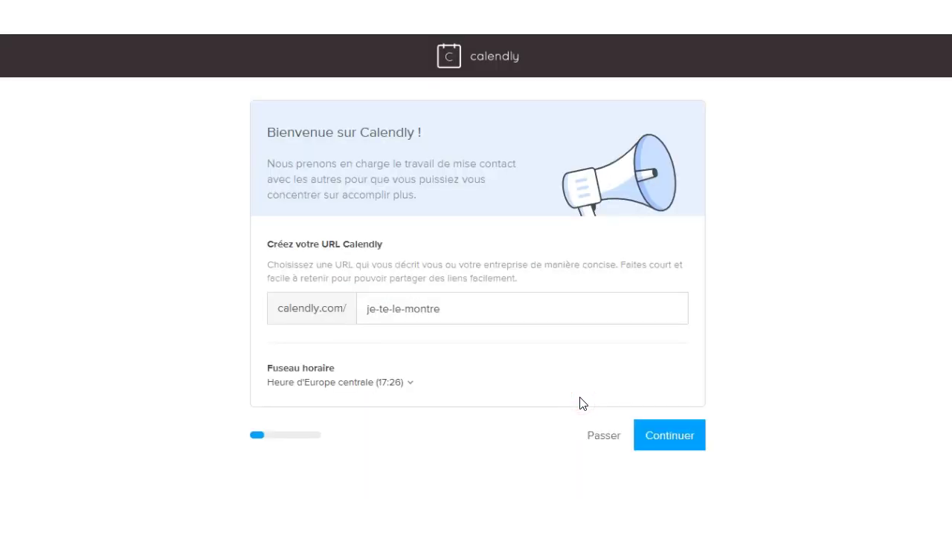
# Replace the booking URL slug with an available name, keeping the time zone on Heure d'Europe centrale
pyautogui.click(448, 312)
pyautogui.tripleClick(467, 316)
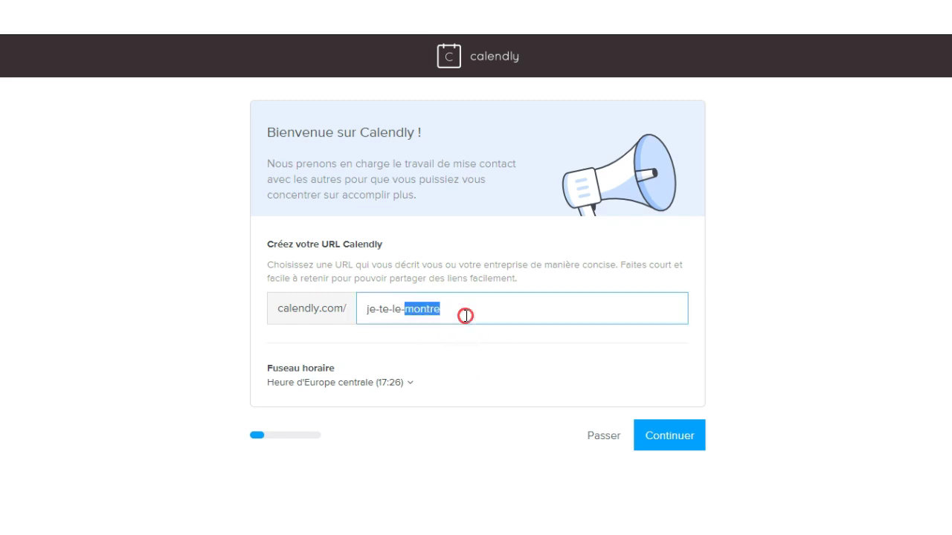
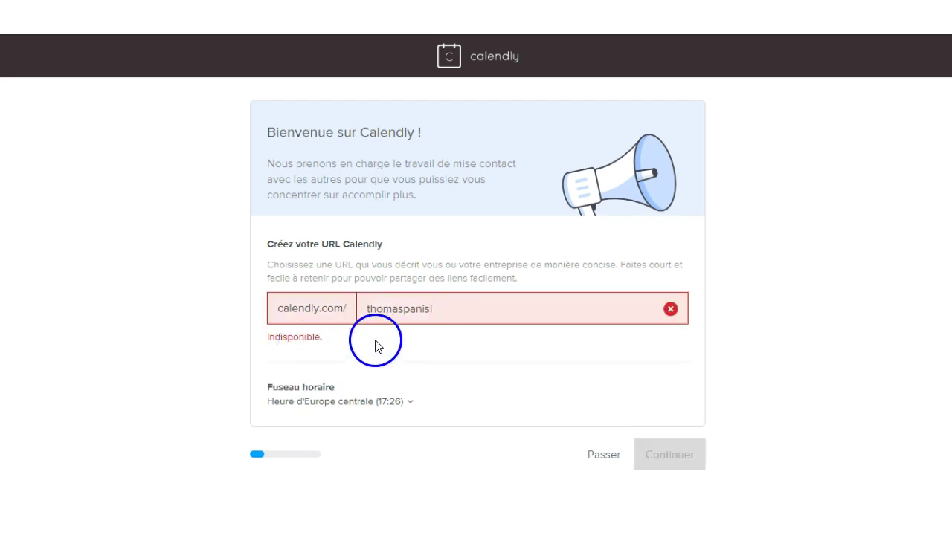
pyautogui.doubleClick(455, 318)
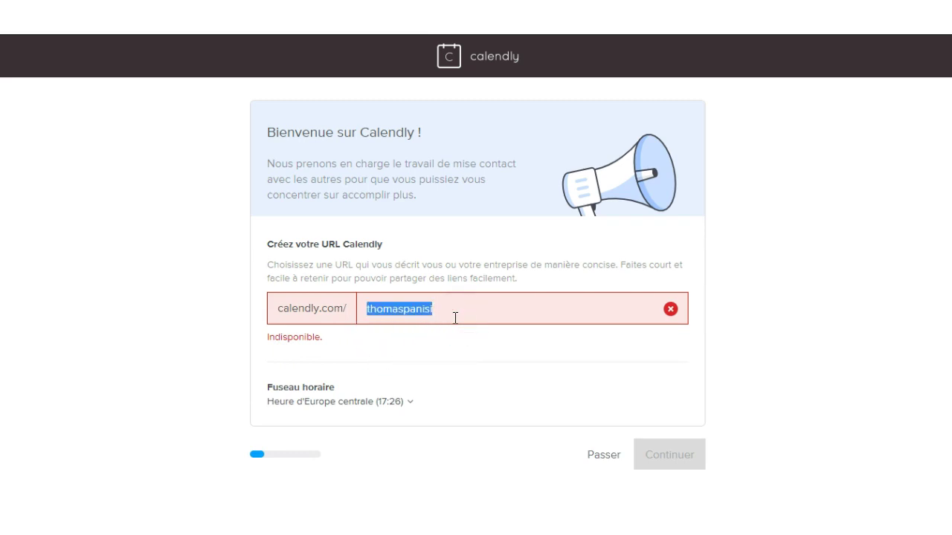
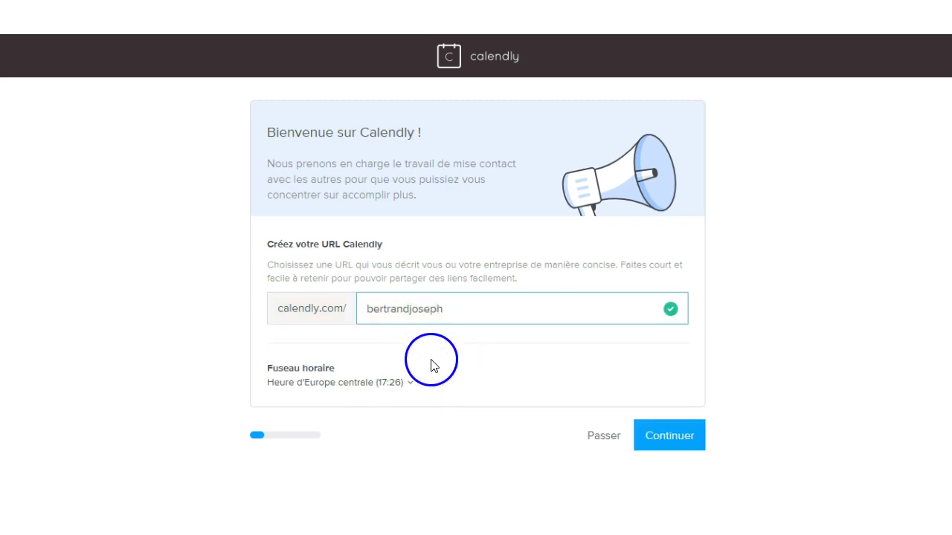
pyautogui.click(397, 384)
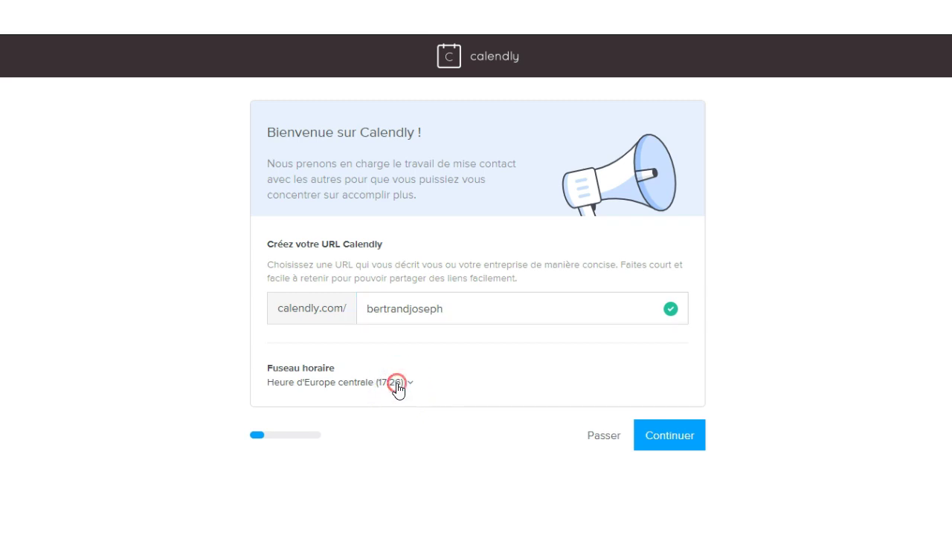
pyautogui.click(396, 390)
pyautogui.moveTo(387, 396); pyautogui.dragTo(388, 386)
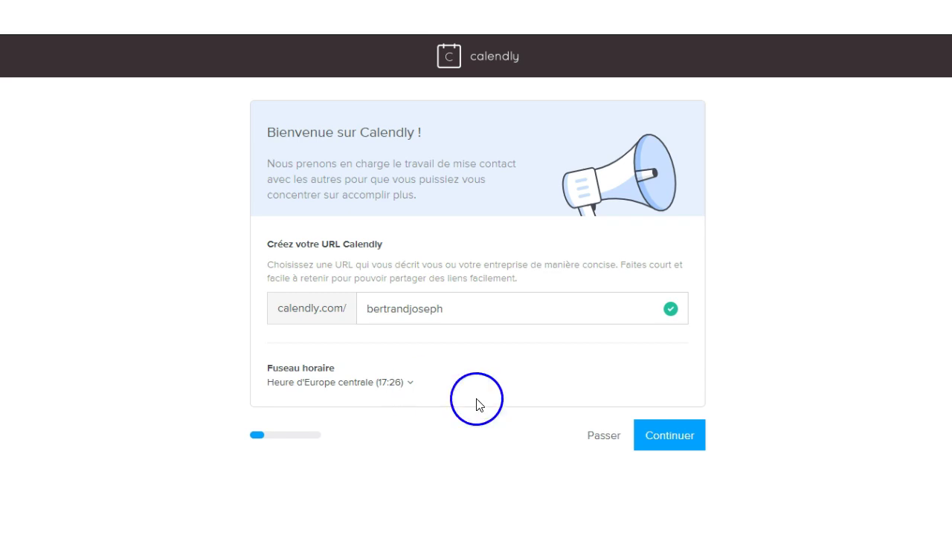
# Continue past URL and calendar setup, skip availability, and pick Freelance + Consultant as the role
pyautogui.click(676, 442)
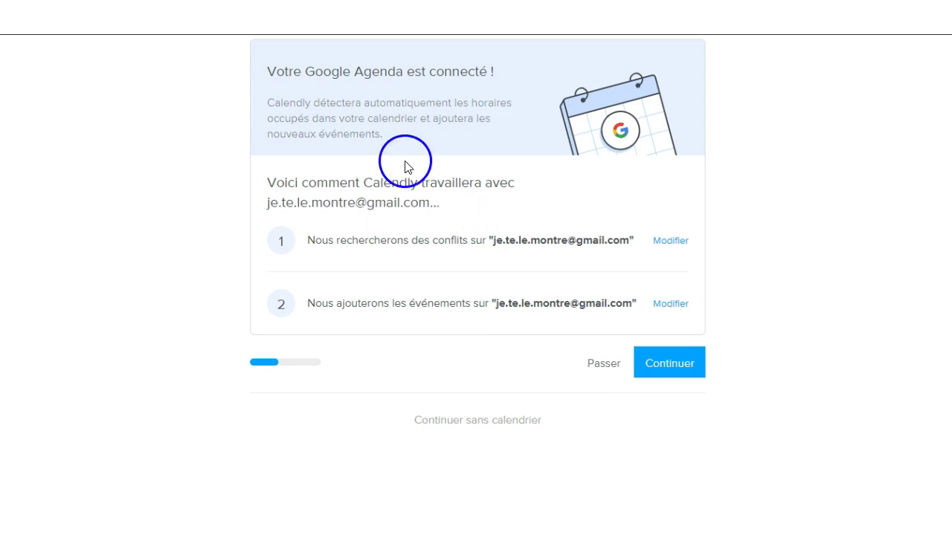
pyautogui.click(669, 365)
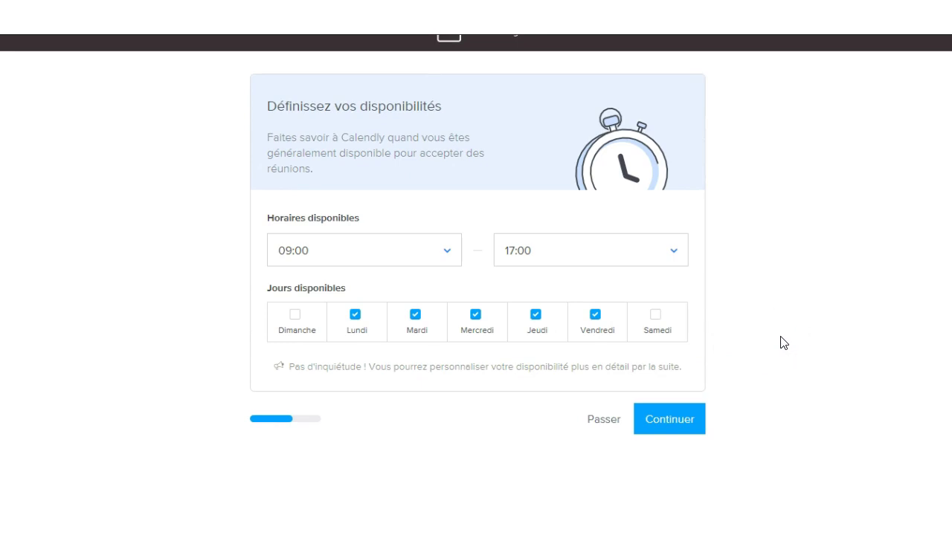
pyautogui.click(606, 422)
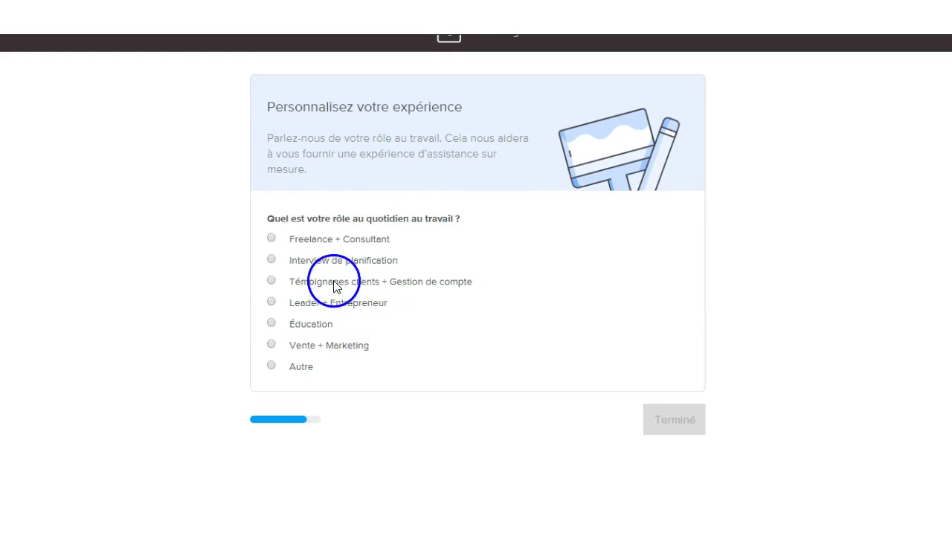
pyautogui.click(325, 245)
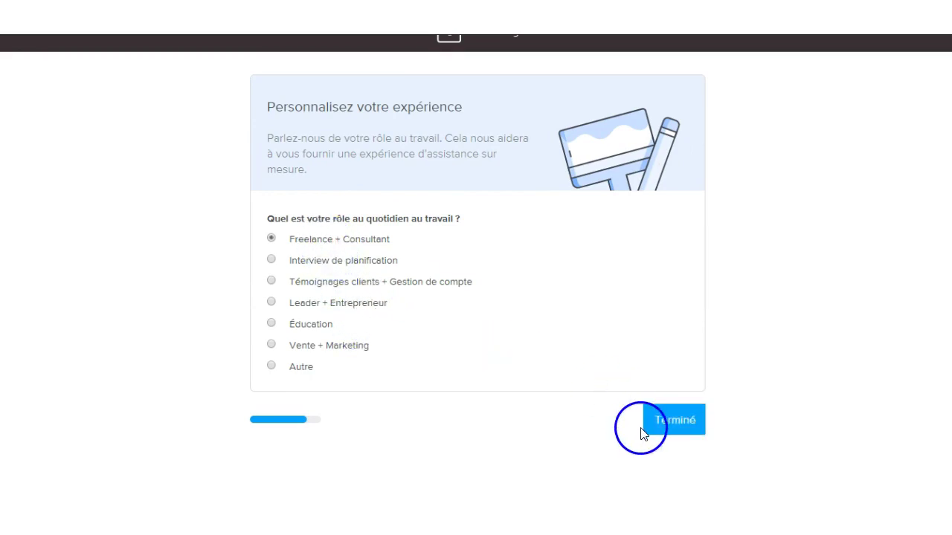
pyautogui.click(673, 426)
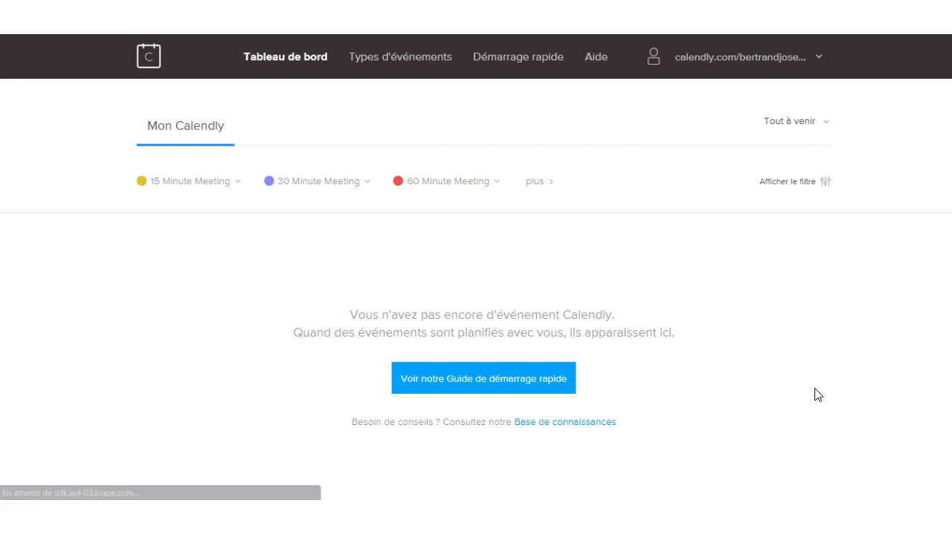
# Go to Types d'événements and start a new event type
pyautogui.click(415, 64)
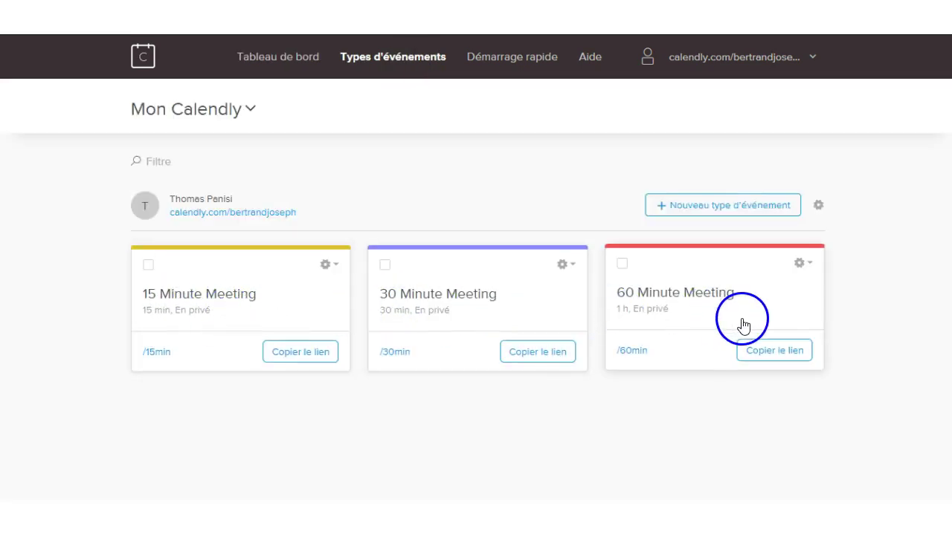
pyautogui.click(699, 212)
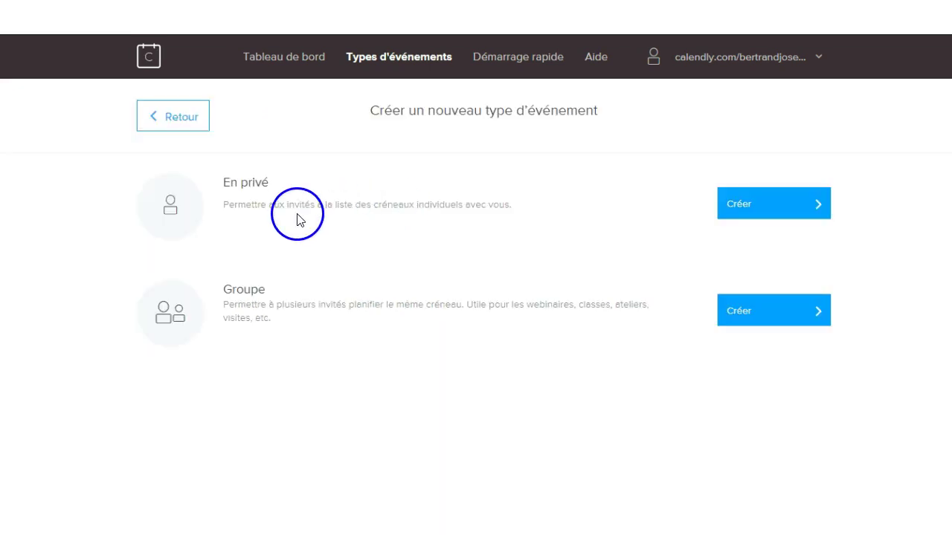
# Create a private event 'Présentation business' with Zoom as the location and a description
pyautogui.click(773, 214)
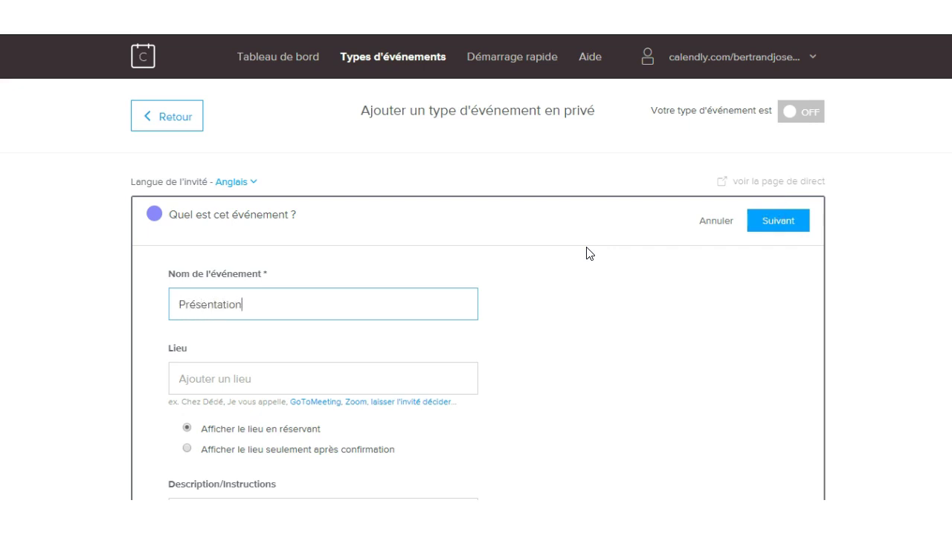
pyautogui.write('Présentation business')
pyautogui.click(316, 382)
pyautogui.write('Zoom')
pyautogui.click(365, 402)
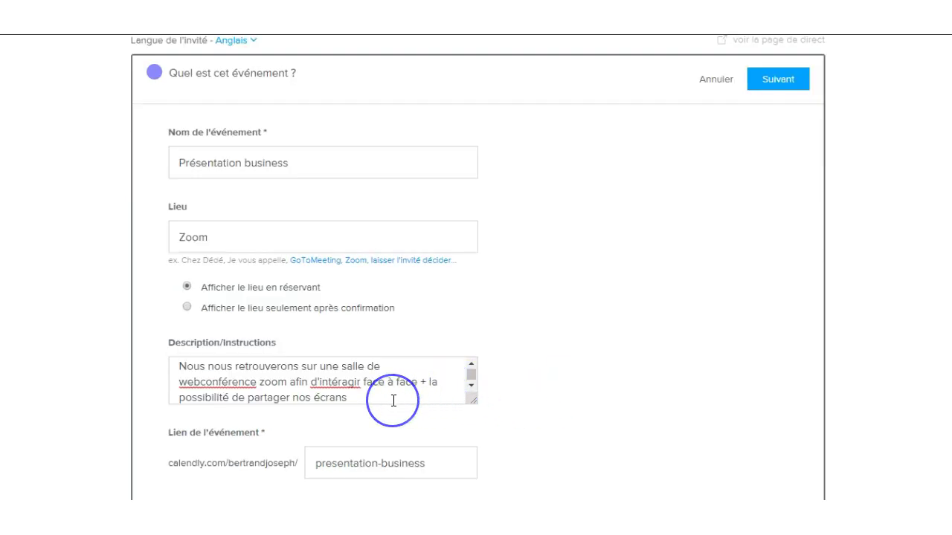
pyautogui.click(558, 423)
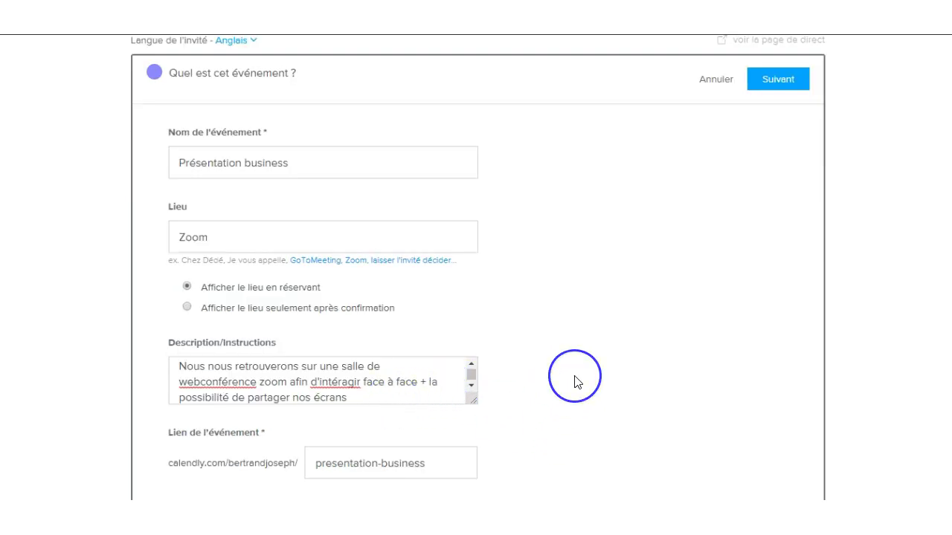
# Choose the light-green event colour and save the event details
pyautogui.scroll(-1, 574, 383)
pyautogui.scroll(-1, 574, 382)
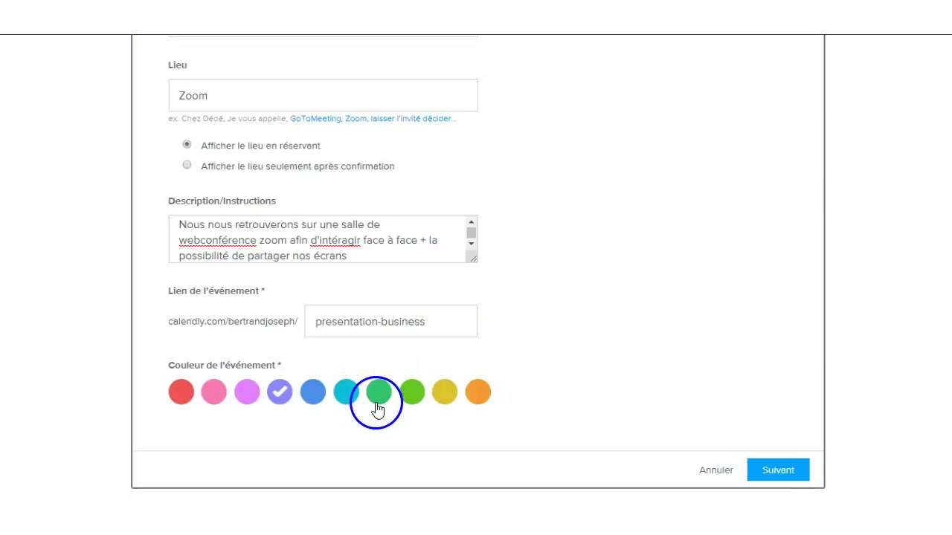
pyautogui.click(416, 395)
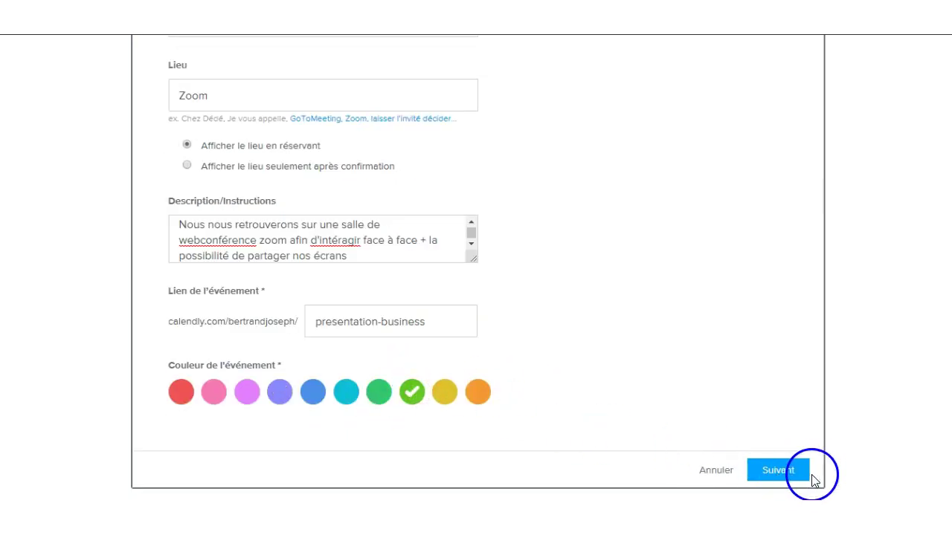
pyautogui.click(790, 476)
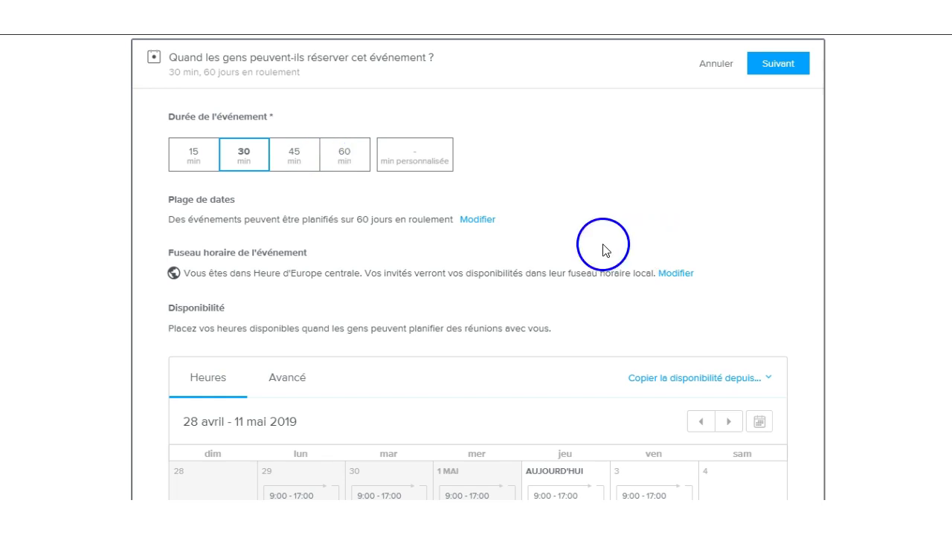
# Change the event duration to 45 min and scroll down to the weekly availability calendar
pyautogui.click(425, 154)
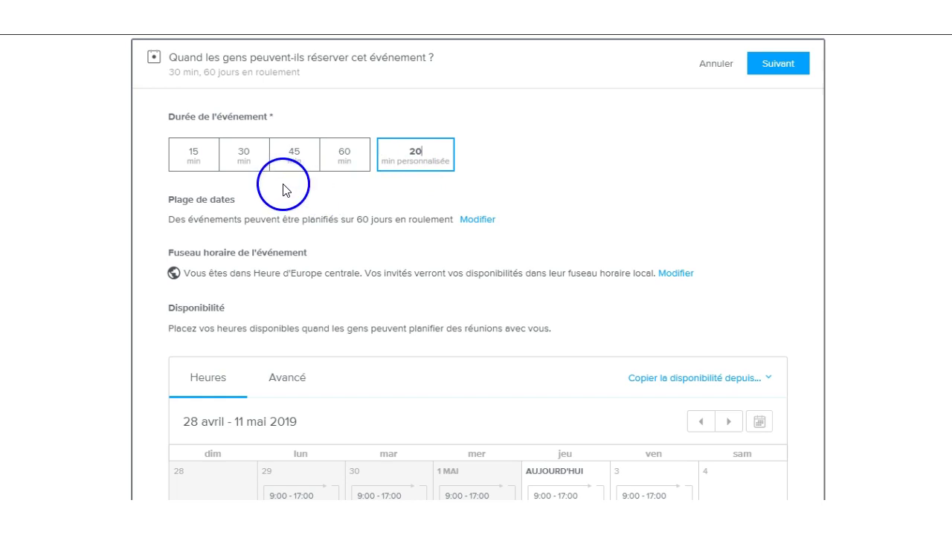
pyautogui.click(299, 164)
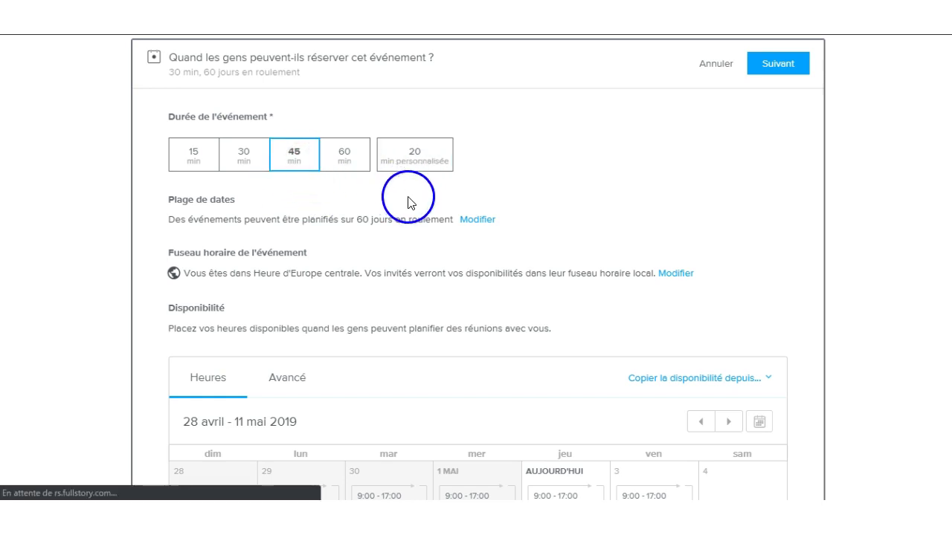
pyautogui.scroll(-3, 414, 290)
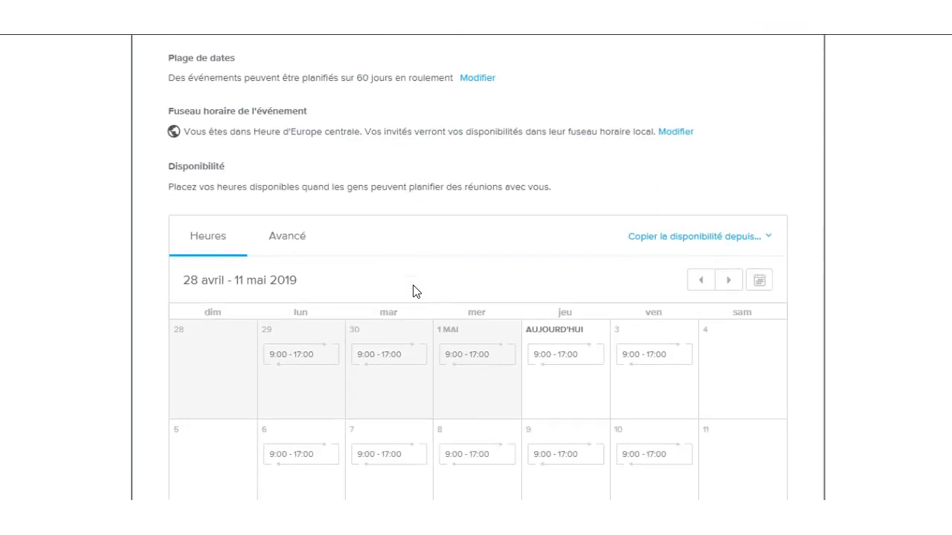
pyautogui.scroll(-1, 415, 290)
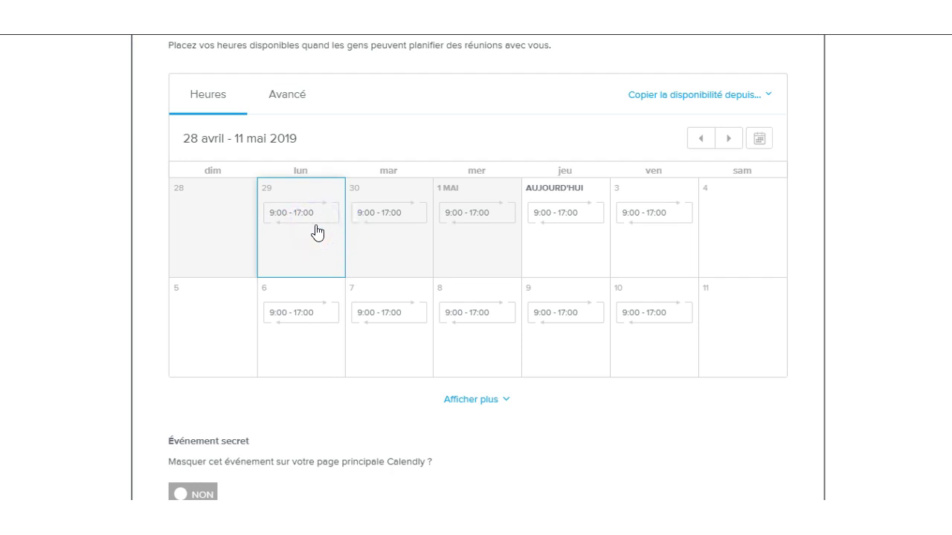
# Give Monday 29 April two intervals: 13:00–14:00 and 18:00–22:00
pyautogui.click(315, 229)
pyautogui.click(379, 144)
pyautogui.moveTo(391, 144); pyautogui.dragTo(380, 147)
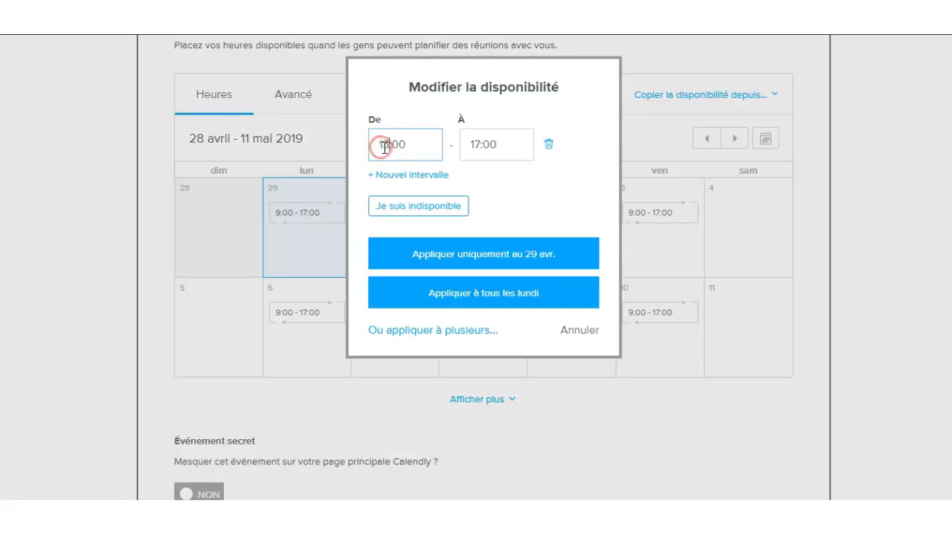
pyautogui.press('Tab')
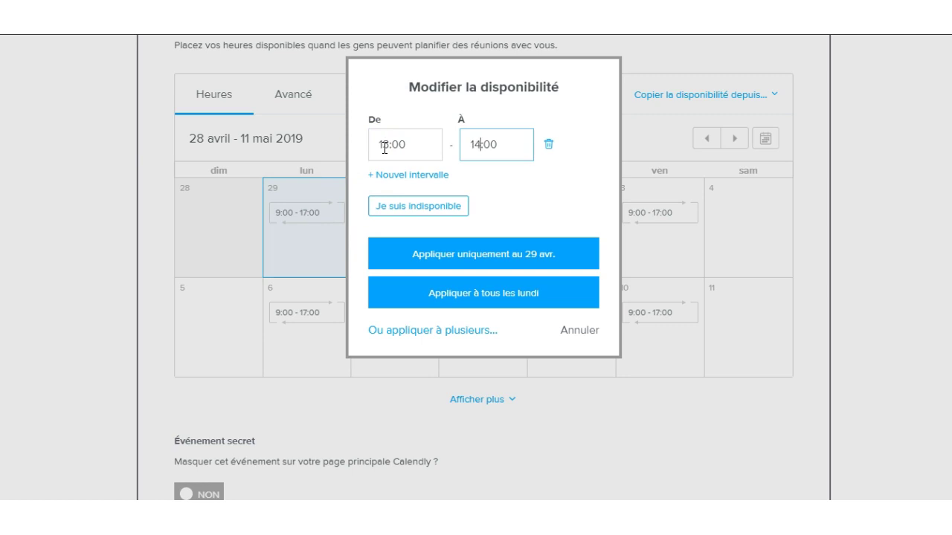
pyautogui.click(413, 179)
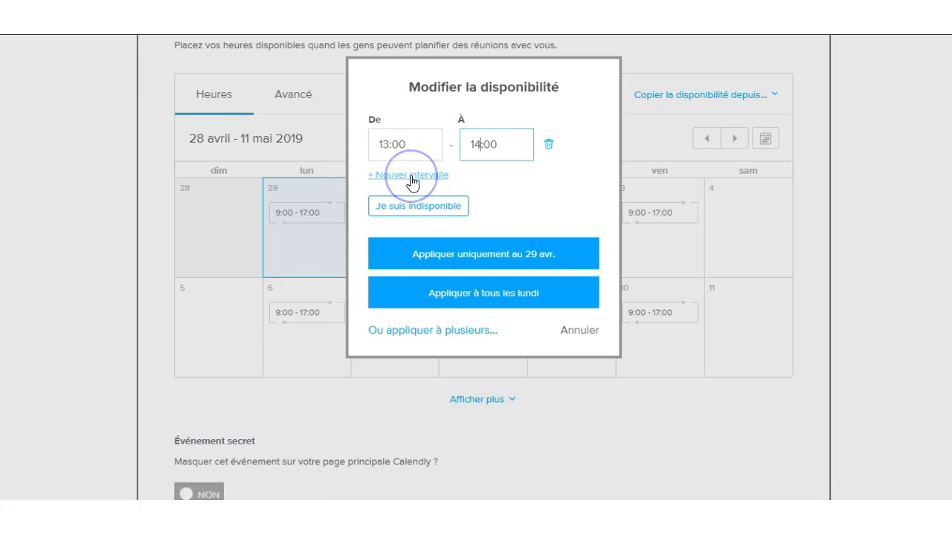
pyautogui.click(411, 180)
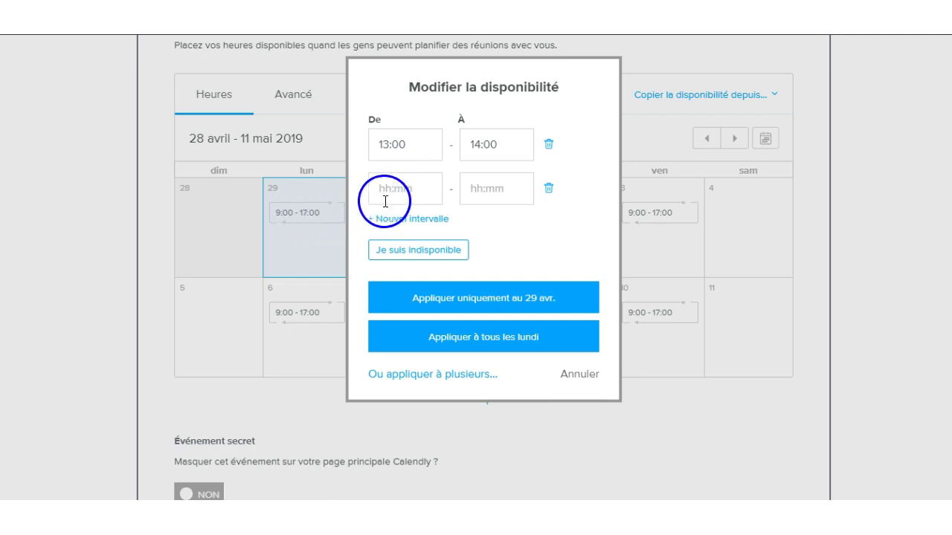
pyautogui.click(388, 194)
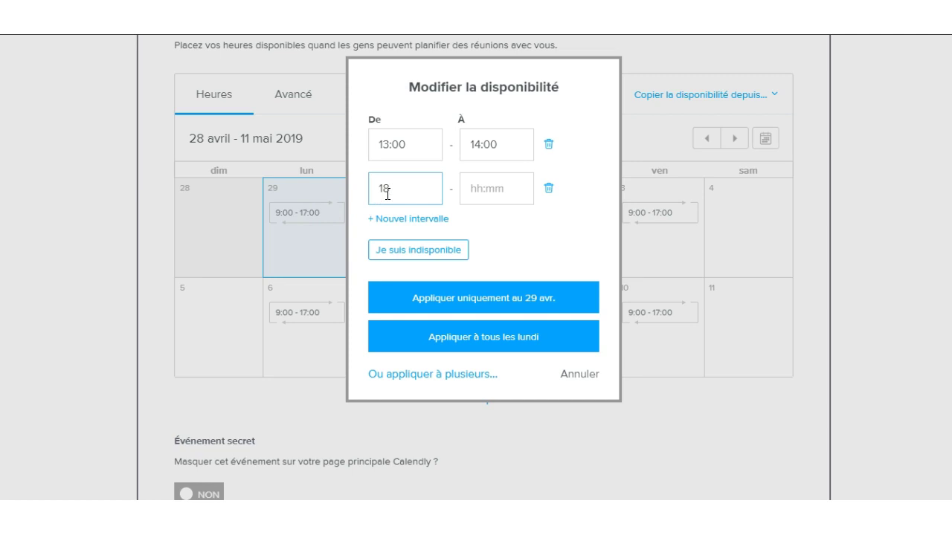
pyautogui.write('18:00')
pyautogui.press('Tab')
pyautogui.write('22:00')
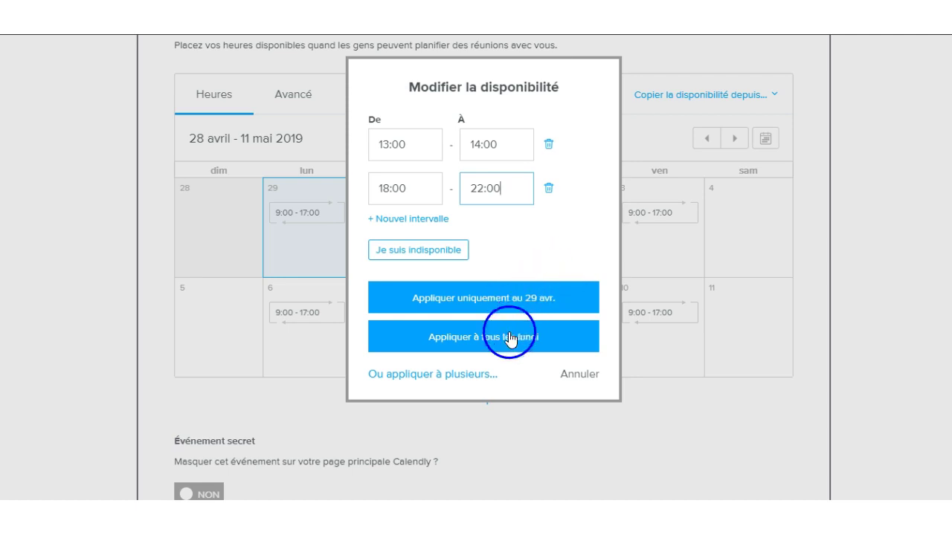
# Apply both intervals to Tuesday, Wednesday, Thursday and Friday as well
pyautogui.click(442, 379)
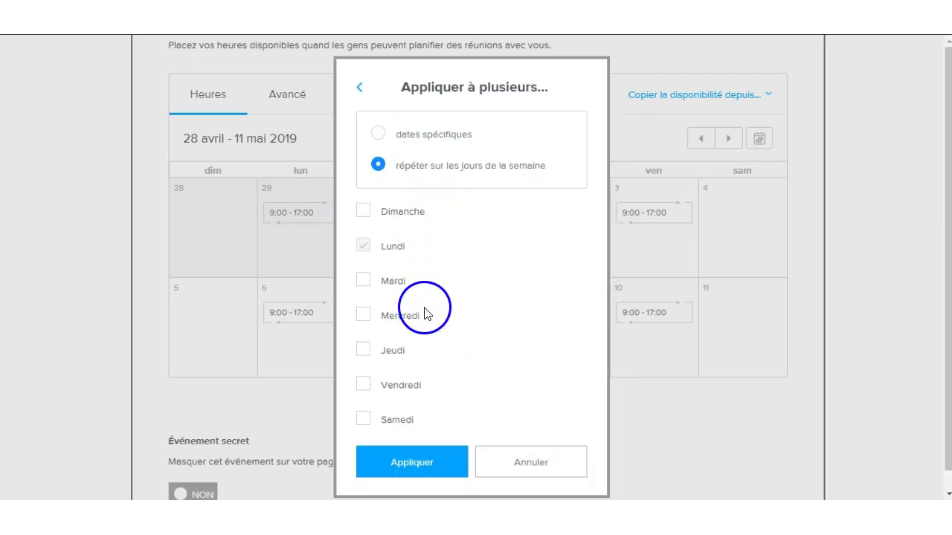
pyautogui.click(363, 281)
pyautogui.click(363, 318)
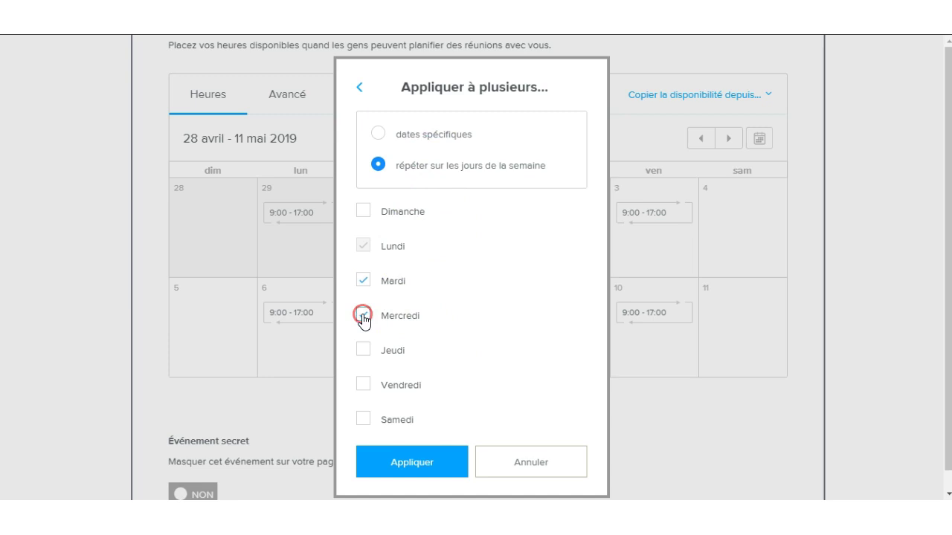
pyautogui.click(363, 350)
pyautogui.click(364, 385)
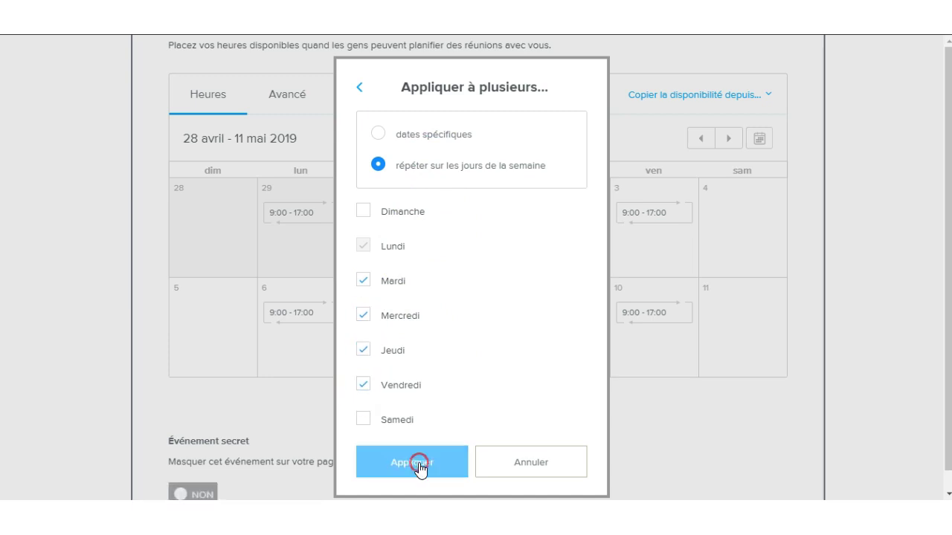
pyautogui.click(415, 463)
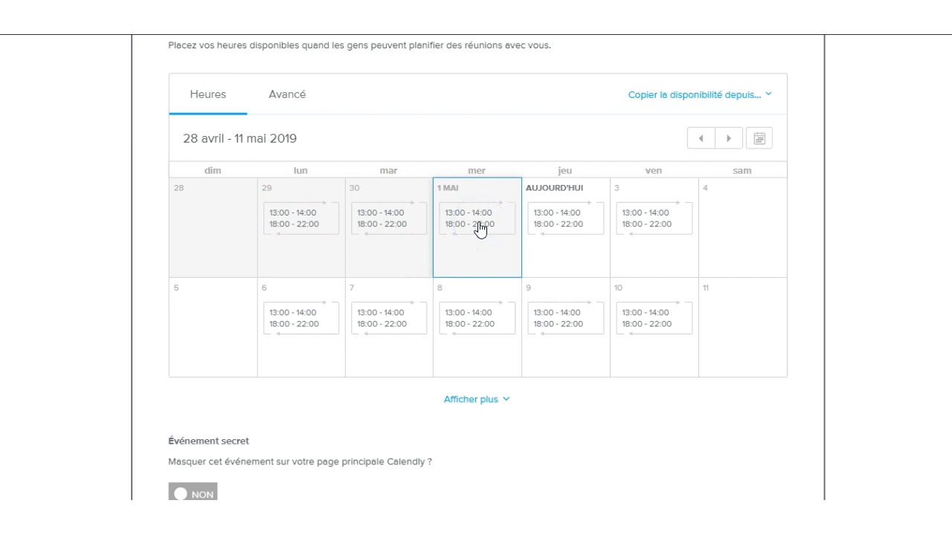
# Mark every Wednesday as unavailable
pyautogui.click(478, 224)
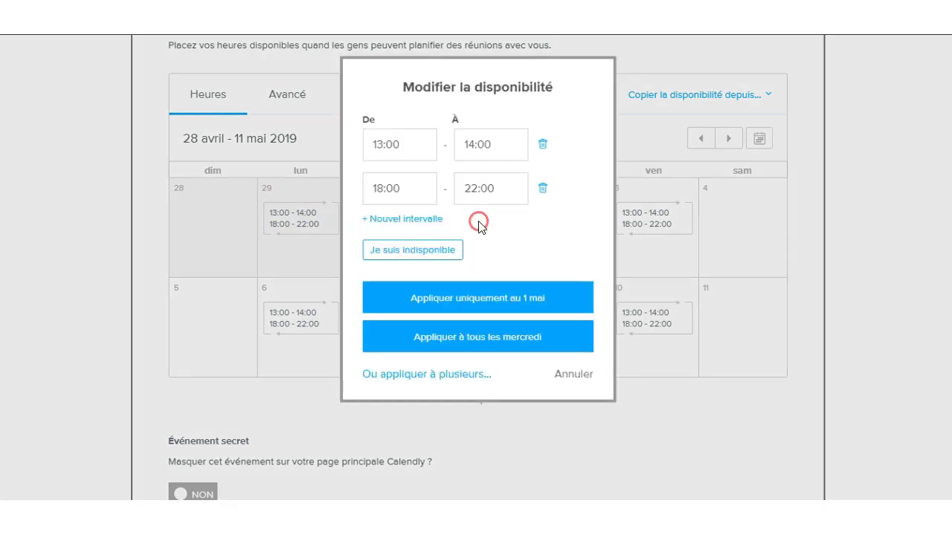
pyautogui.click(418, 251)
pyautogui.click(461, 275)
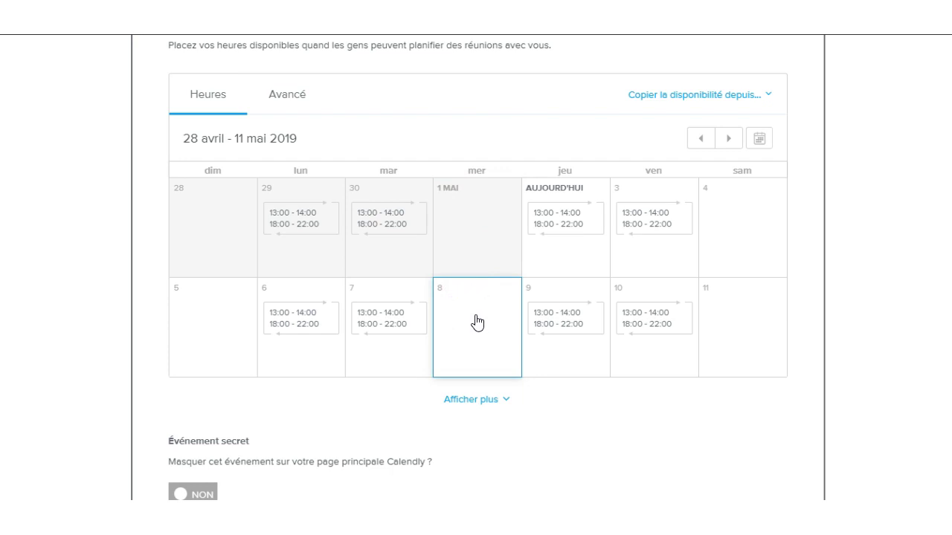
# Give every Saturday 10:00–16:00 availability and save the availability settings
pyautogui.click(734, 237)
pyautogui.click(422, 159)
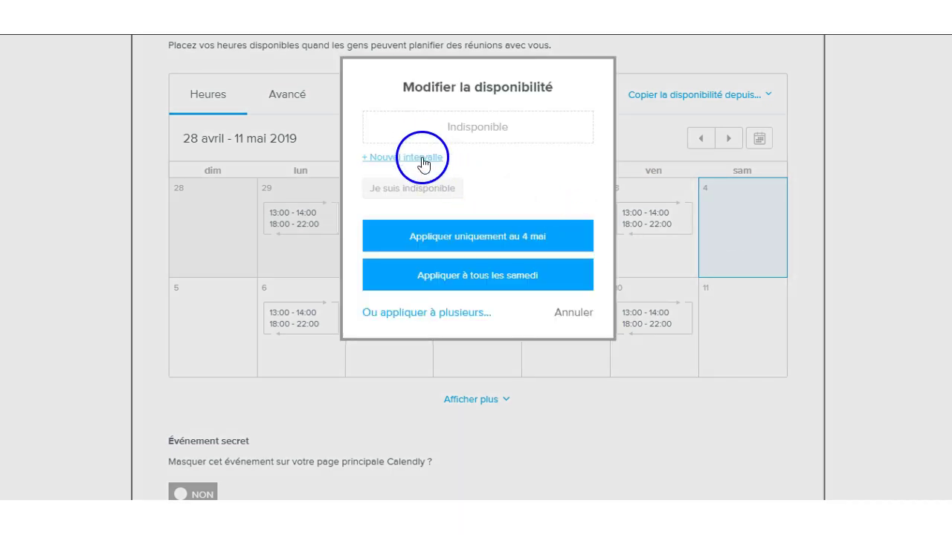
pyautogui.click(375, 142)
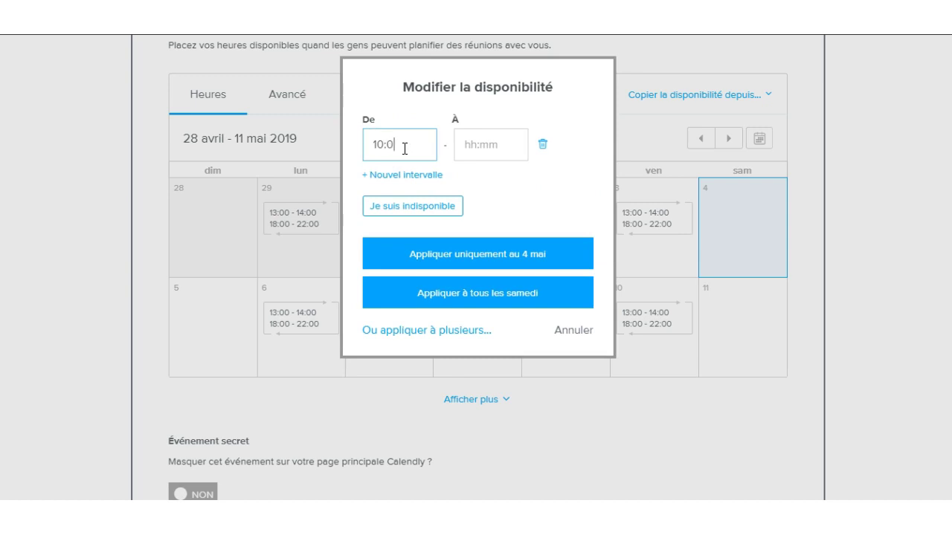
pyautogui.write('10:00')
pyautogui.click(464, 144)
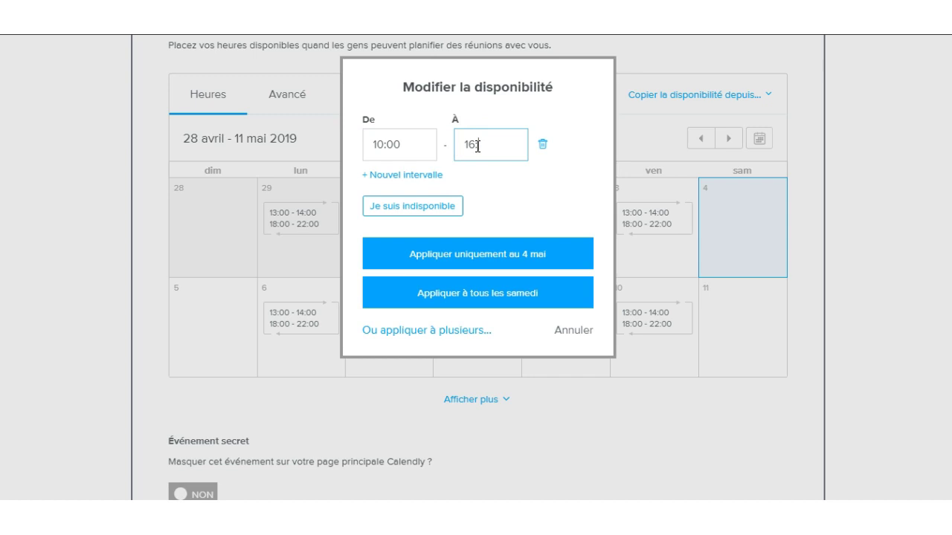
pyautogui.click(502, 291)
pyautogui.scroll(-2, 602, 319)
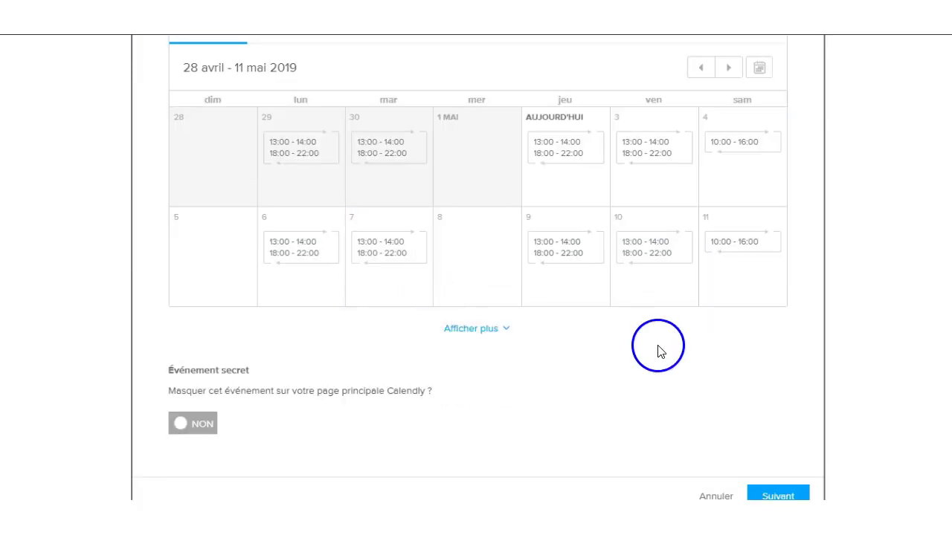
pyautogui.scroll(-1, 654, 350)
pyautogui.click(769, 405)
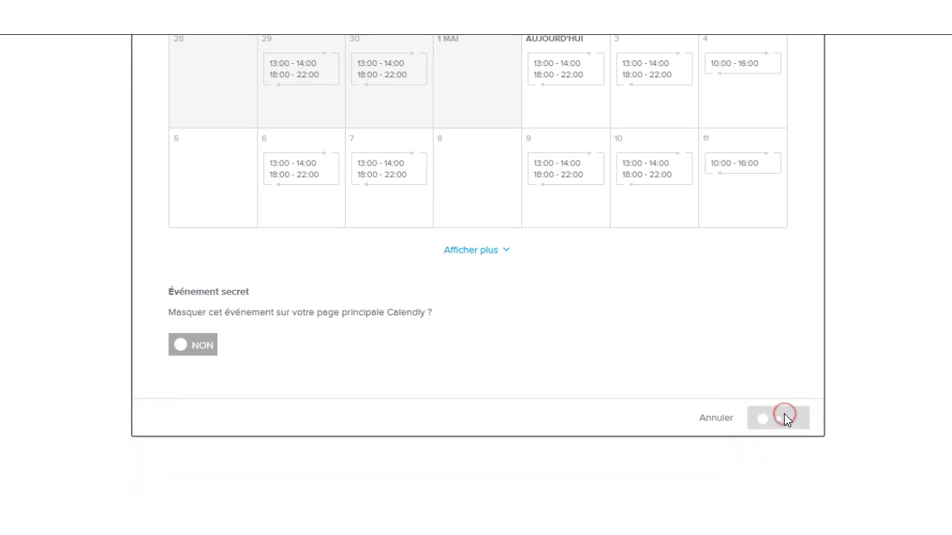
# Add a new invitee question with Numéro de téléphone as its answer type
pyautogui.click(300, 262)
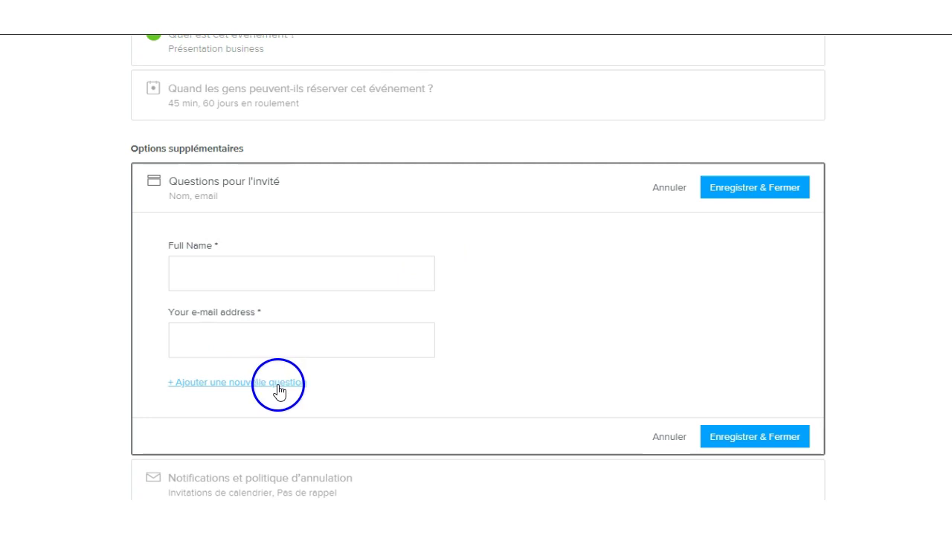
pyautogui.click(278, 384)
pyautogui.click(432, 170)
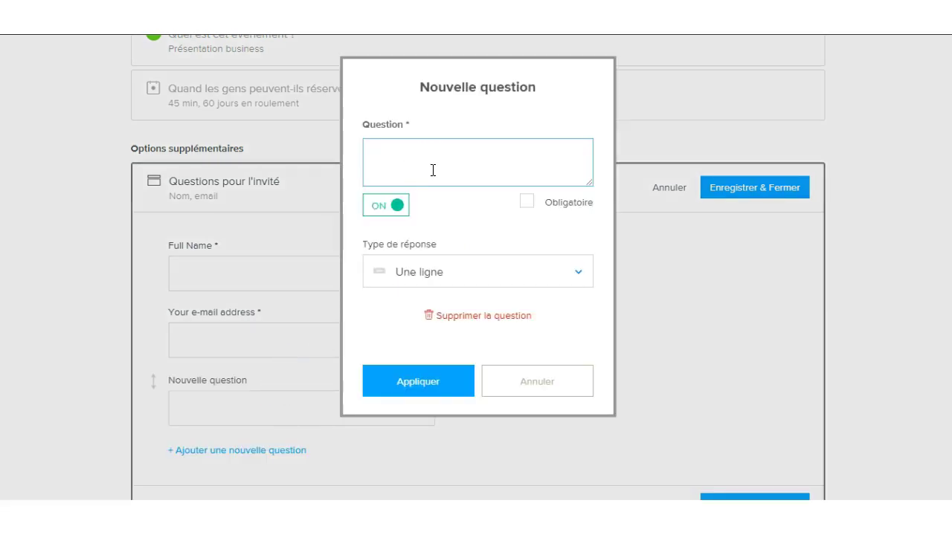
pyautogui.click(508, 277)
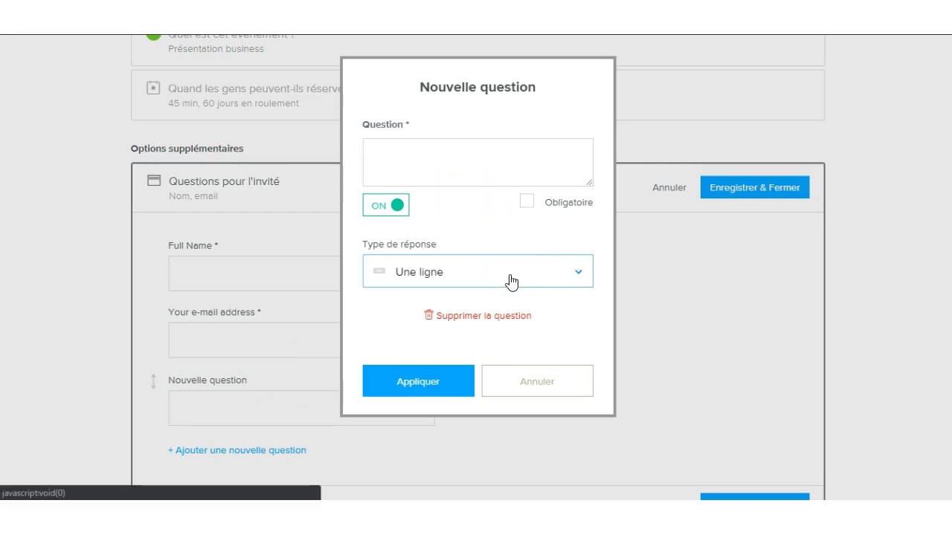
pyautogui.click(510, 278)
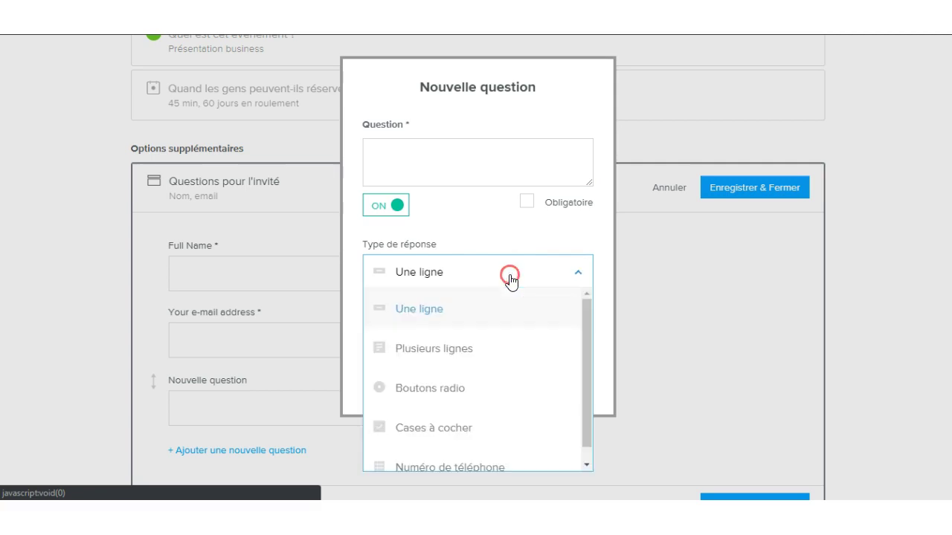
pyautogui.click(499, 453)
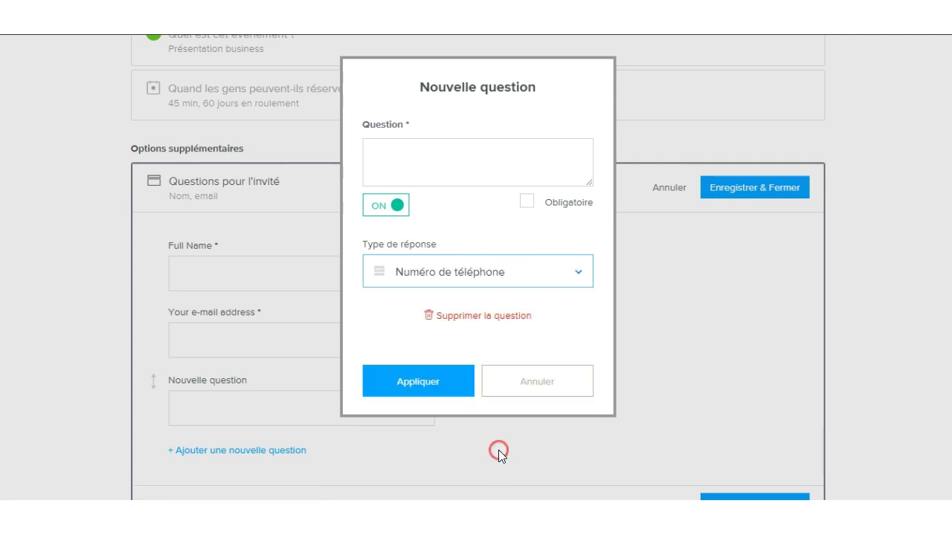
# Word the question 'Votre numéro de téléphone', make it required, and add it to the form
pyautogui.click(451, 171)
pyautogui.write('Votre numéro de téléphone')
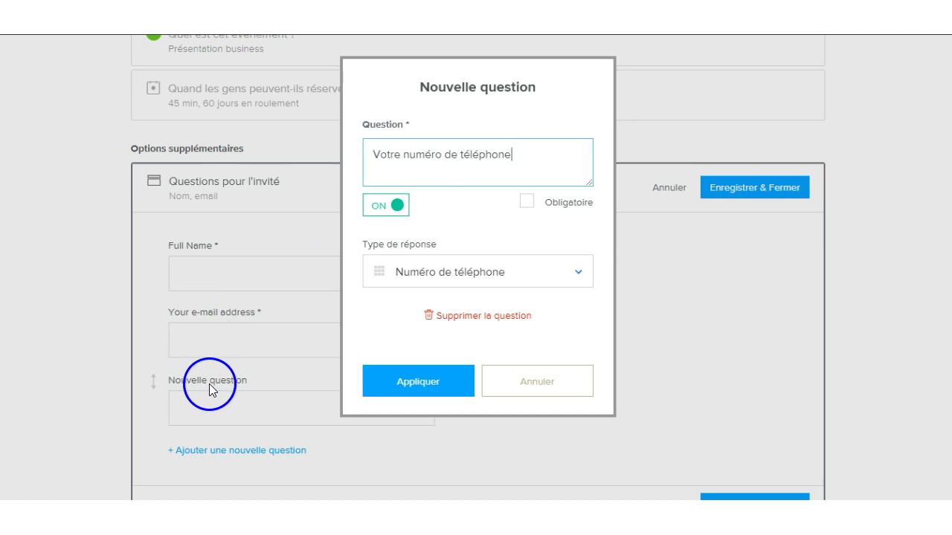
pyautogui.click(526, 204)
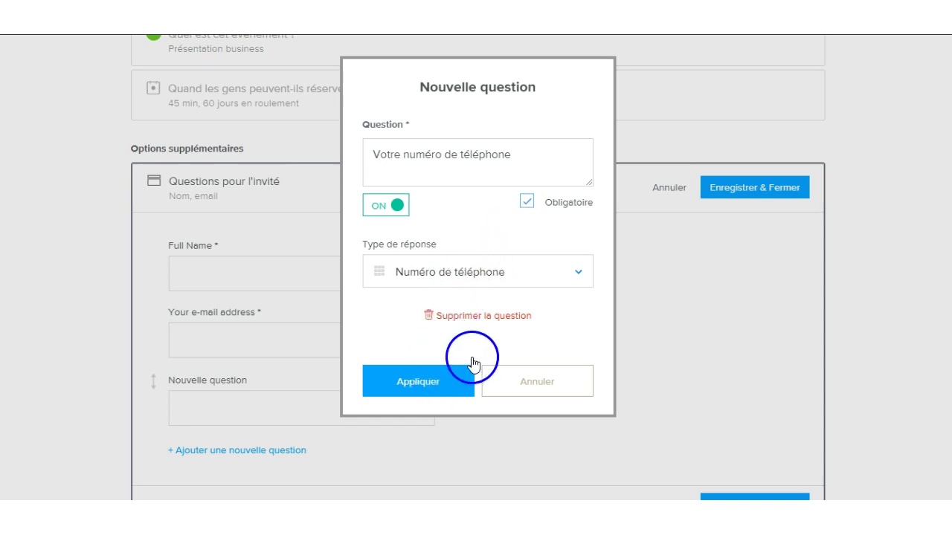
pyautogui.click(563, 273)
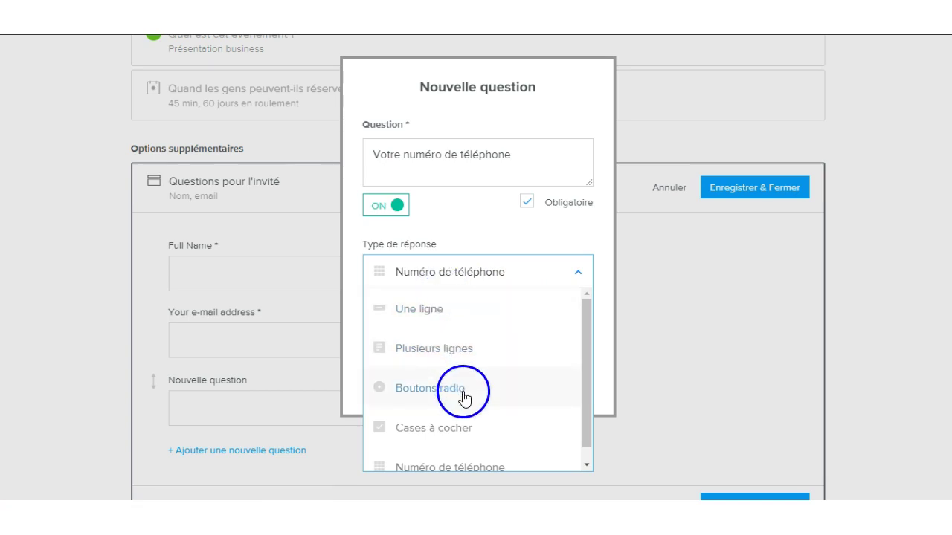
pyautogui.scroll(-1, 442, 432)
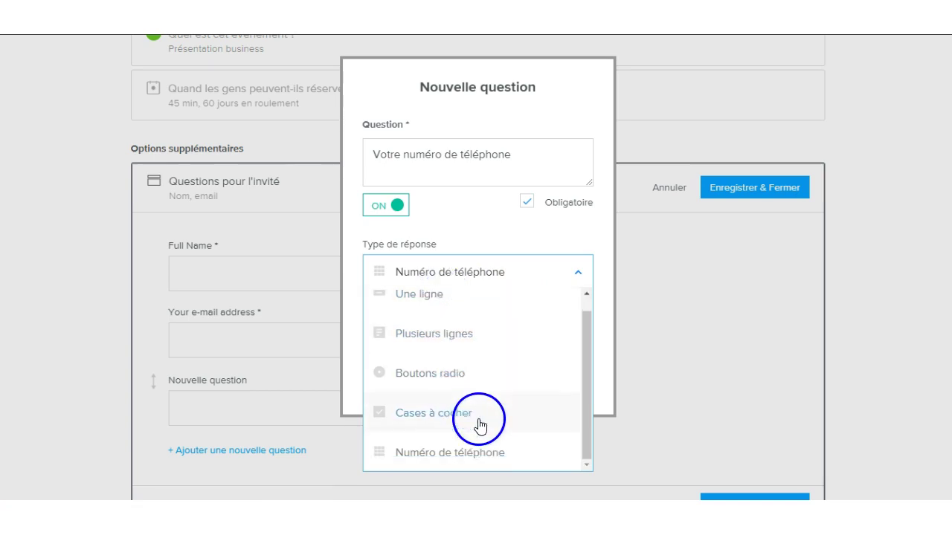
pyautogui.click(482, 241)
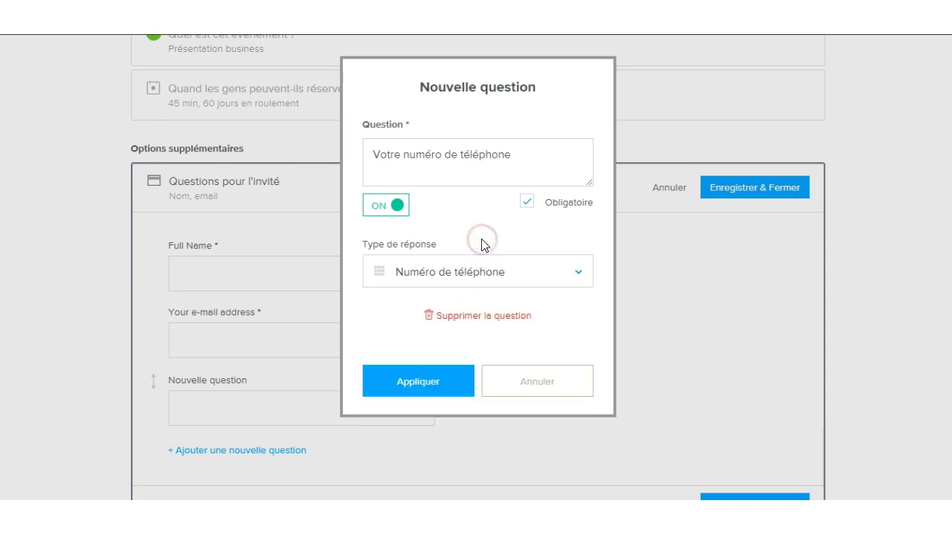
pyautogui.click(442, 391)
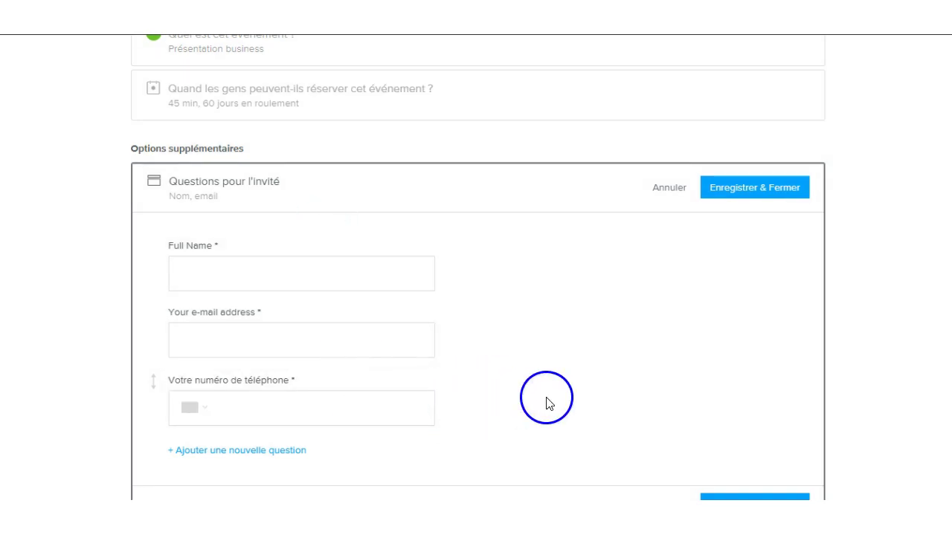
pyautogui.scroll(-2, 548, 404)
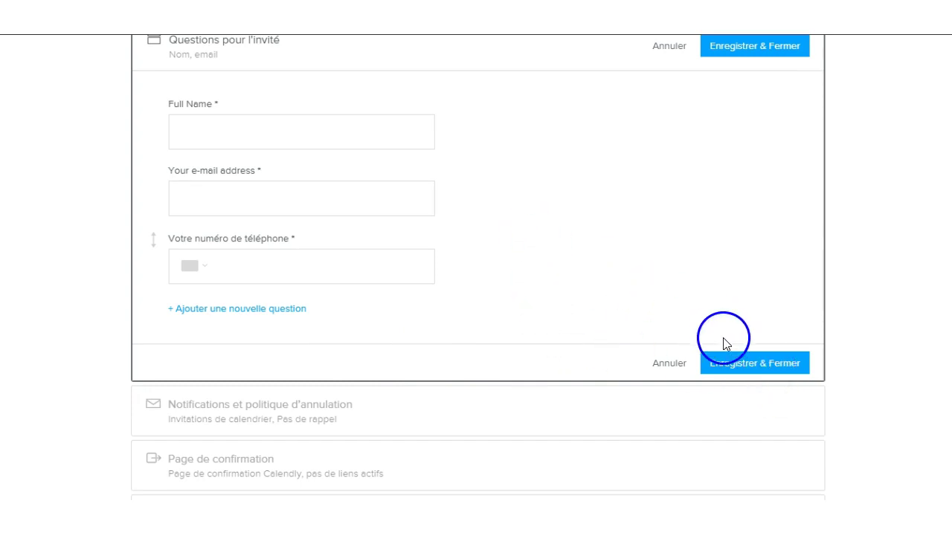
# Save the invitee questions (name, e-mail plus one question) and review the notification and cancellation settings
pyautogui.click(749, 366)
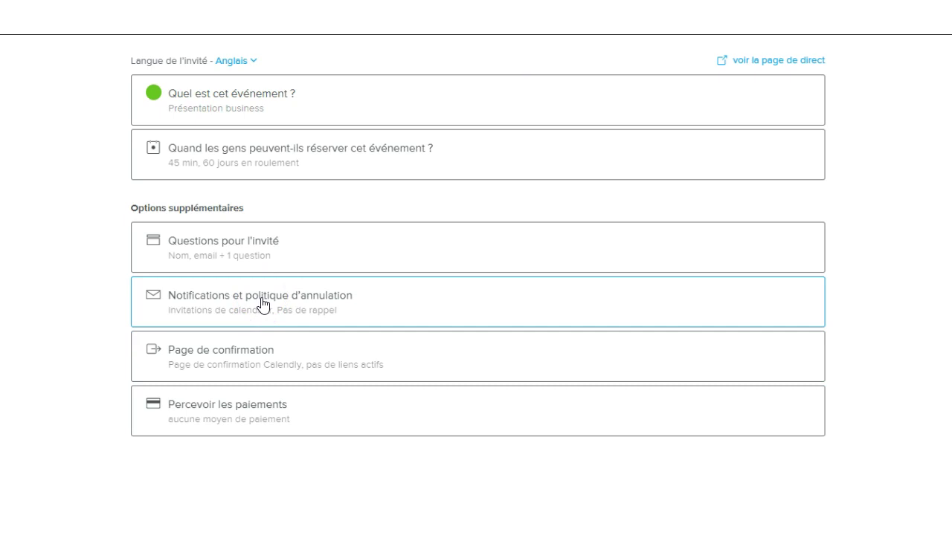
pyautogui.click(261, 301)
pyautogui.scroll(-4, 383, 319)
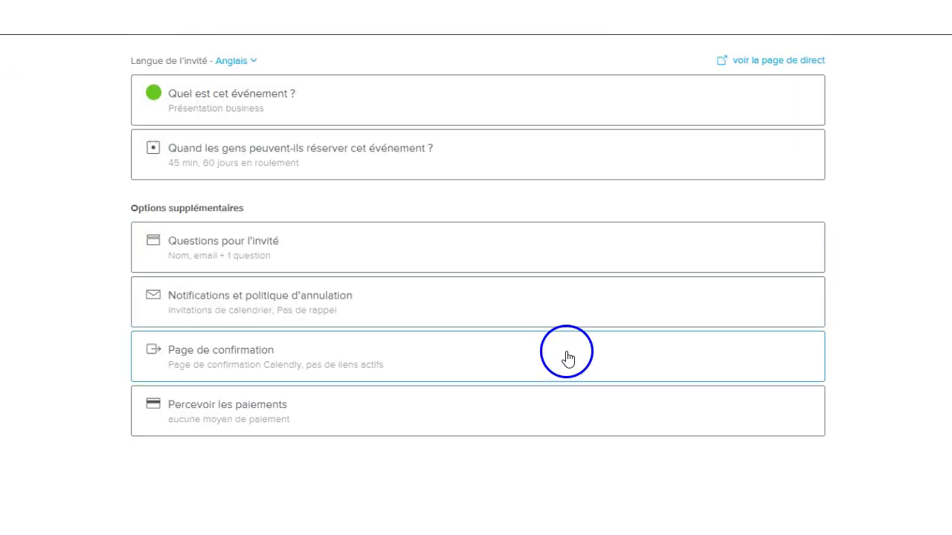
pyautogui.scroll(3, 729, 340)
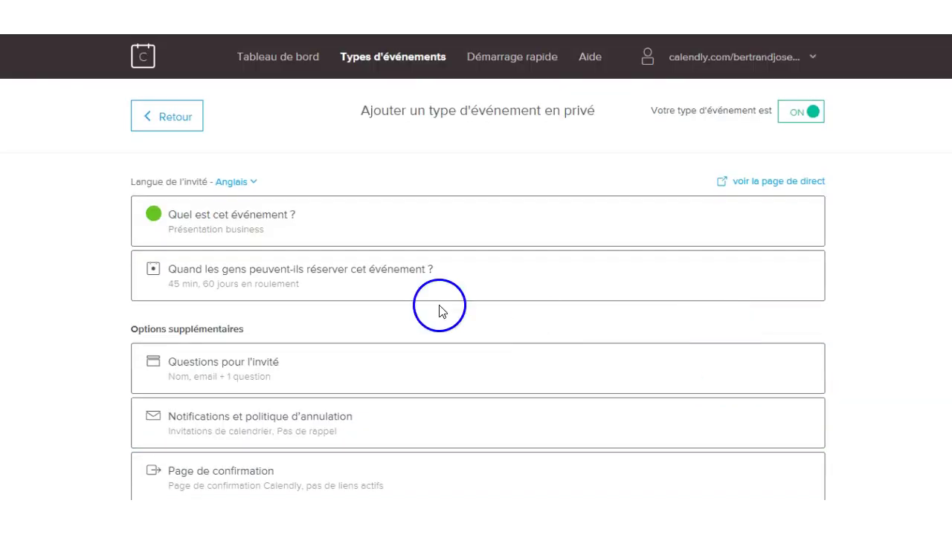
# Back on the event types list, copy the /presentation-business link and open the booking page
pyautogui.click(149, 118)
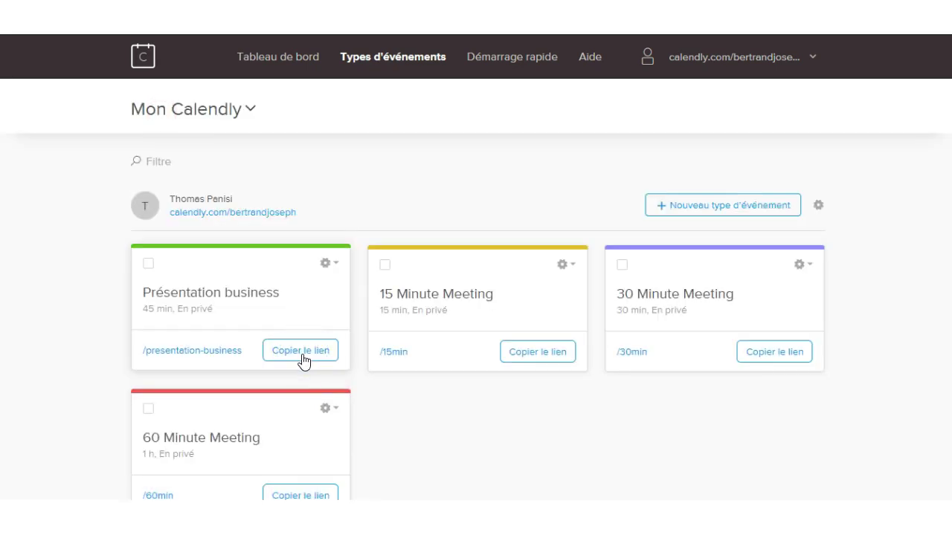
pyautogui.click(302, 354)
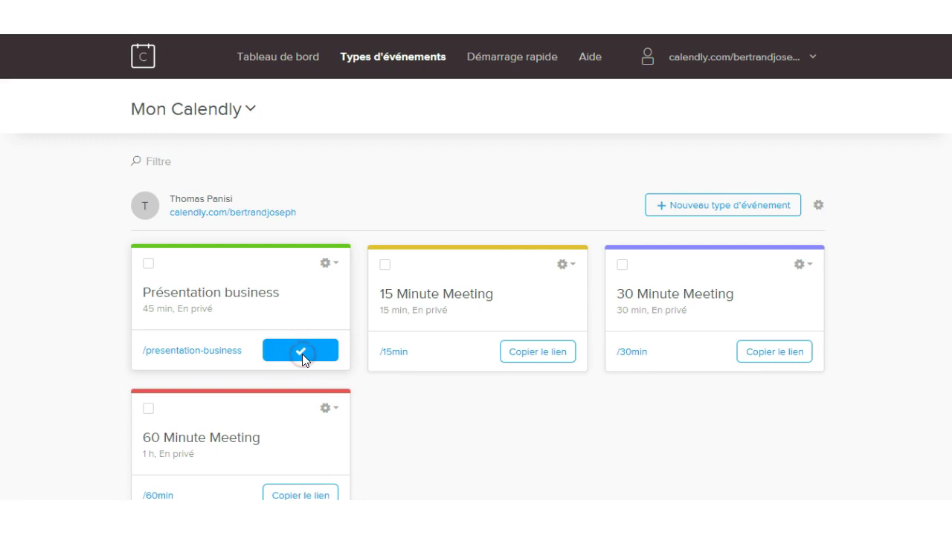
pyautogui.click(401, 192)
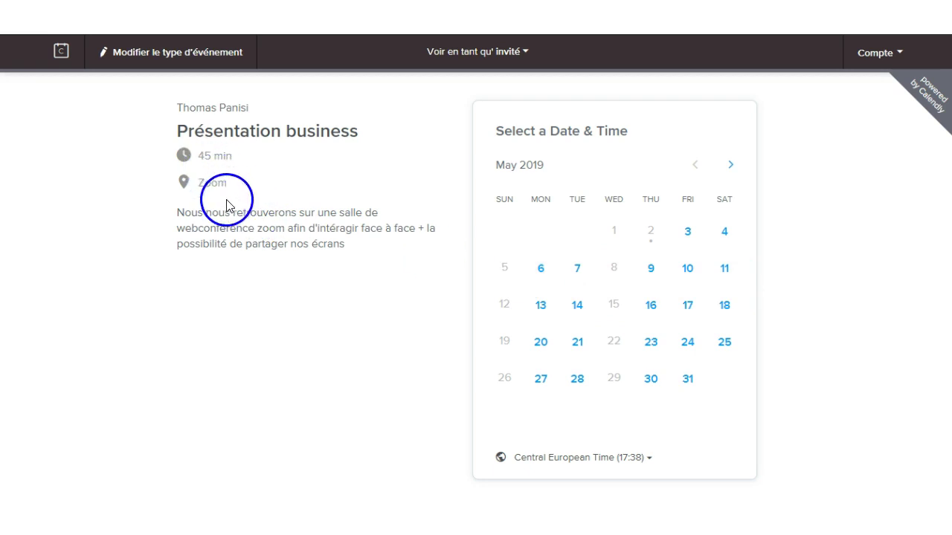
# Test the booking page by choosing Monday 6 May and the 13:00 slot
pyautogui.click(541, 270)
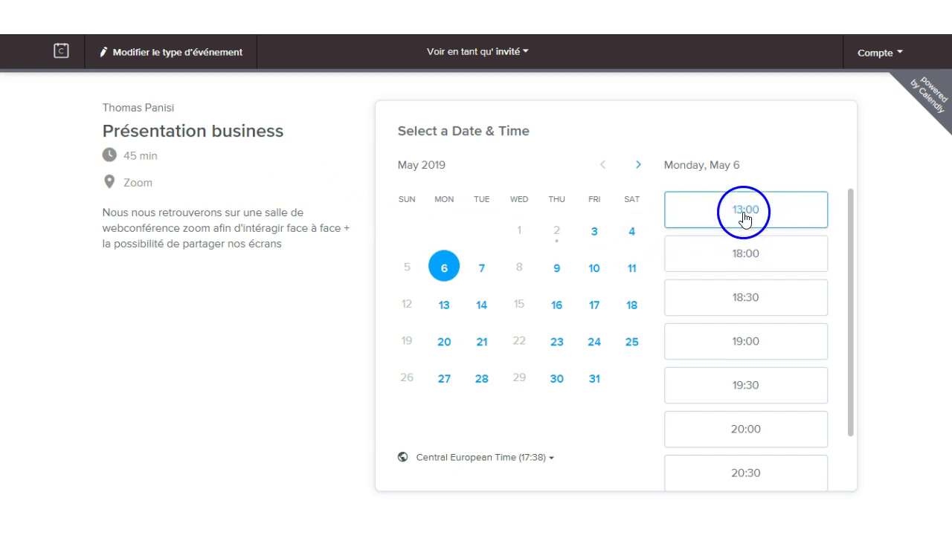
pyautogui.click(744, 218)
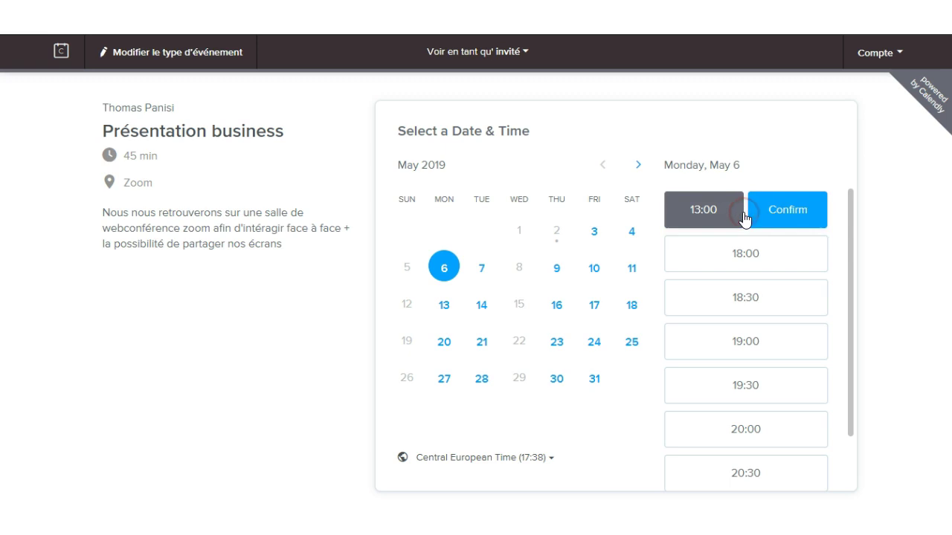
pyautogui.scroll(-1, 764, 386)
pyautogui.scroll(-3, 764, 398)
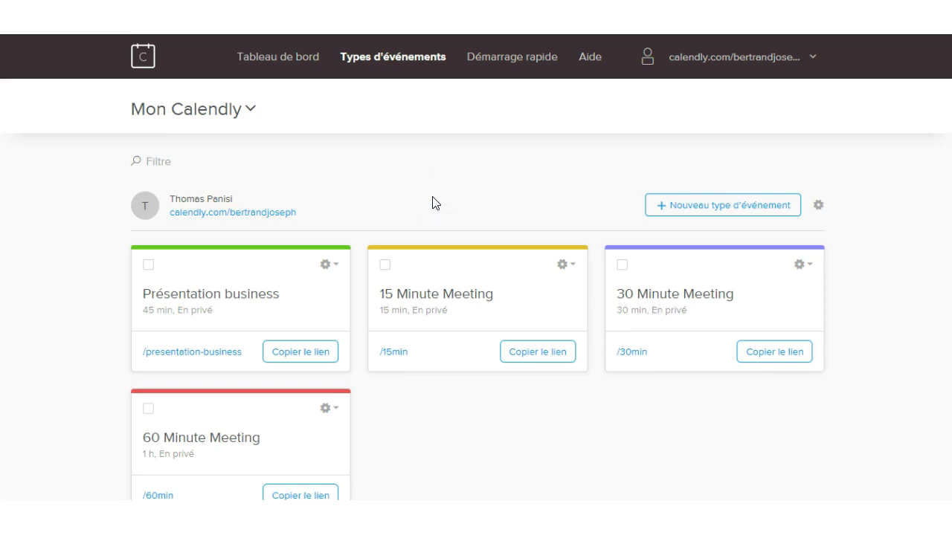
# Generate the Incorporation en ligne embed code for Présentation business and select all of it
pyautogui.click(335, 265)
pyautogui.click(337, 269)
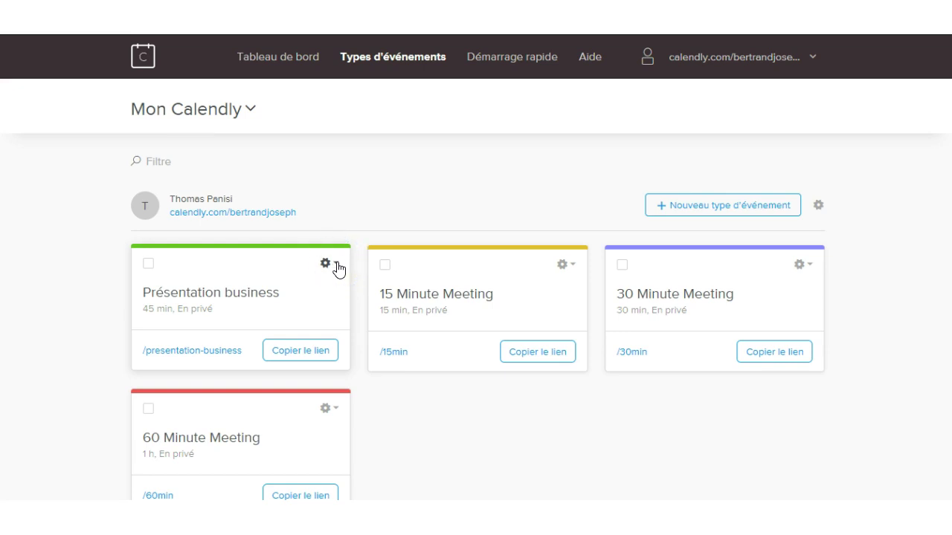
pyautogui.click(336, 270)
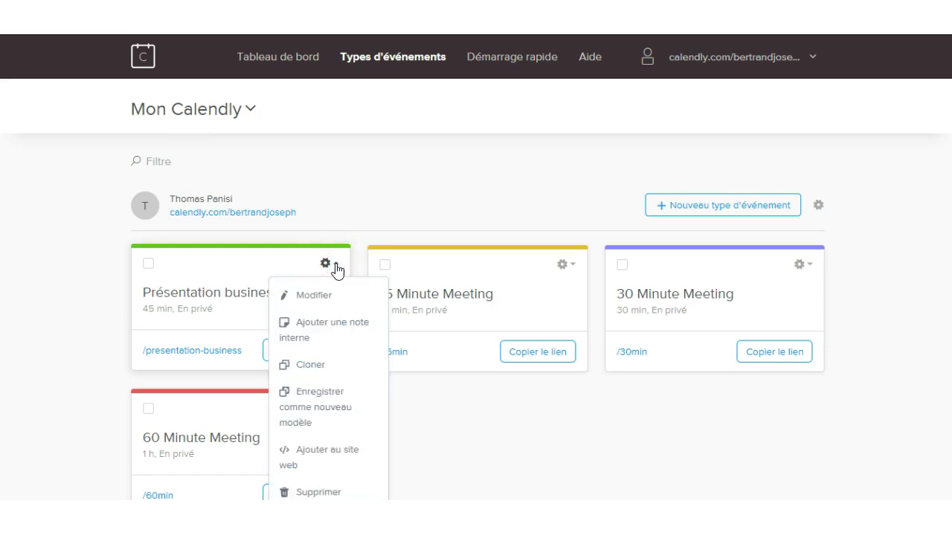
pyautogui.click(332, 455)
pyautogui.click(260, 298)
pyautogui.scroll(-2, 588, 372)
pyautogui.click(766, 372)
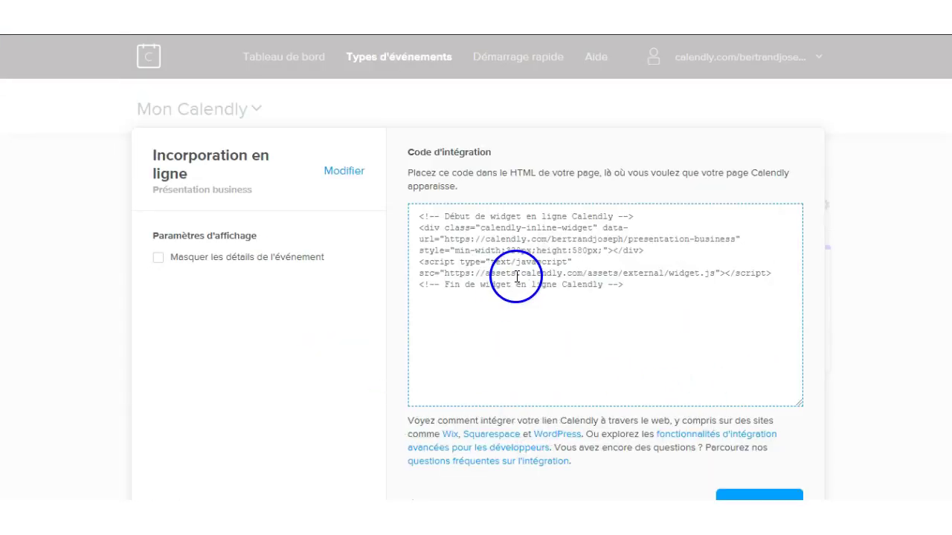
pyautogui.click(516, 281)
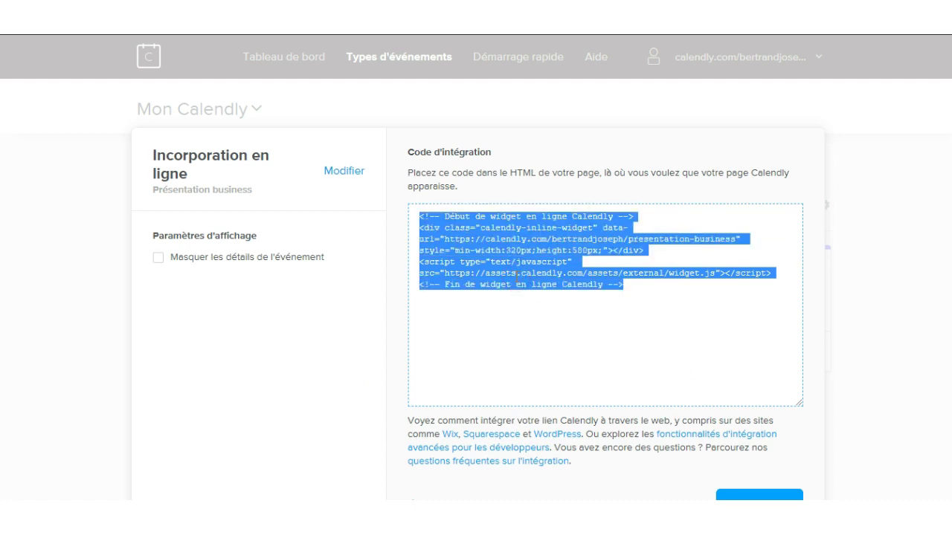
pyautogui.click(532, 289)
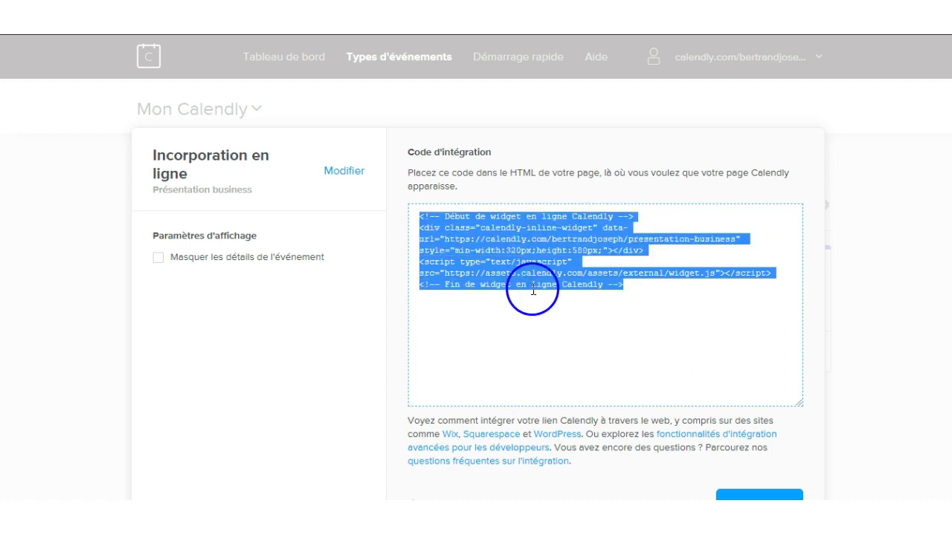